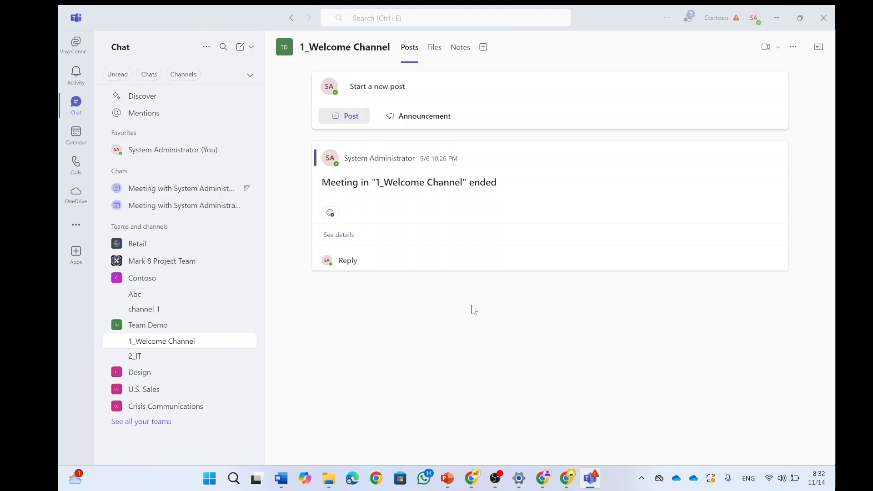
Set the chats and channels viewing option to Separate and dismiss the feedback survey without answering.
left_click(666, 18)
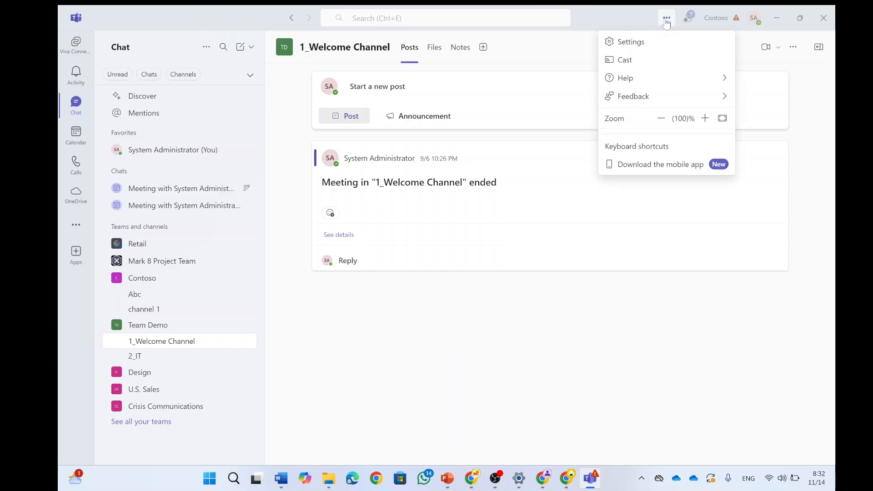
left_click(631, 42)
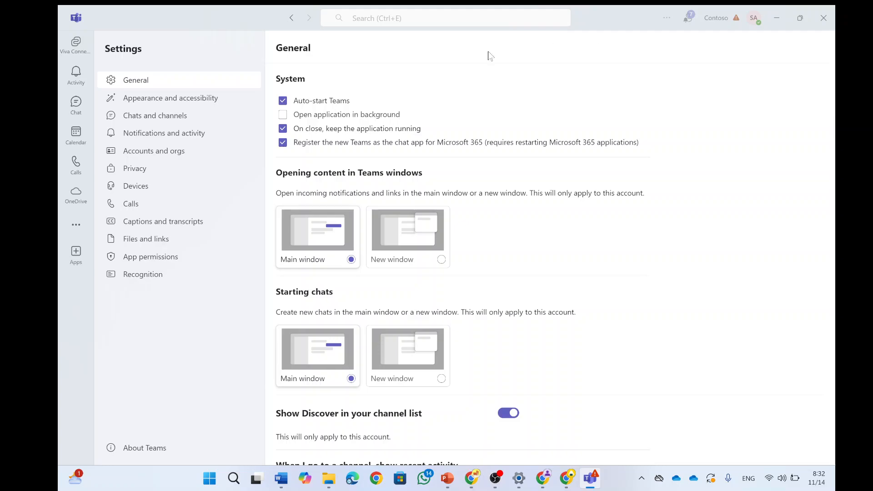
left_click(151, 119)
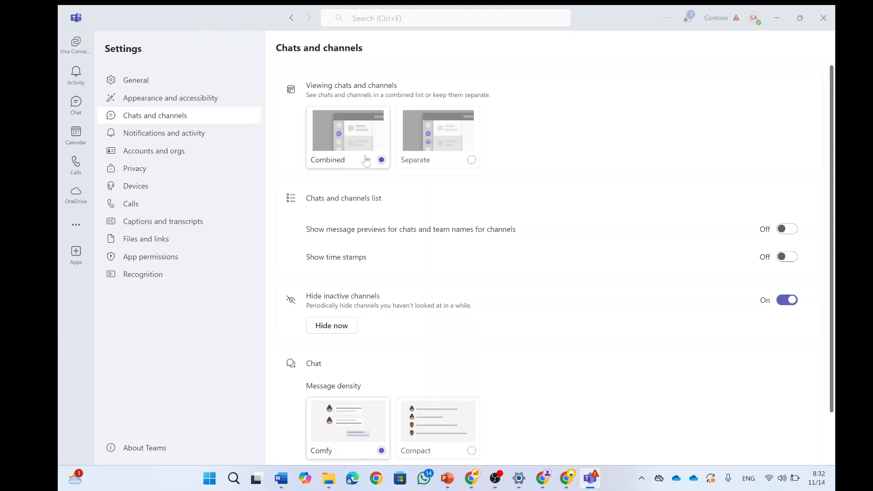
left_click(472, 162)
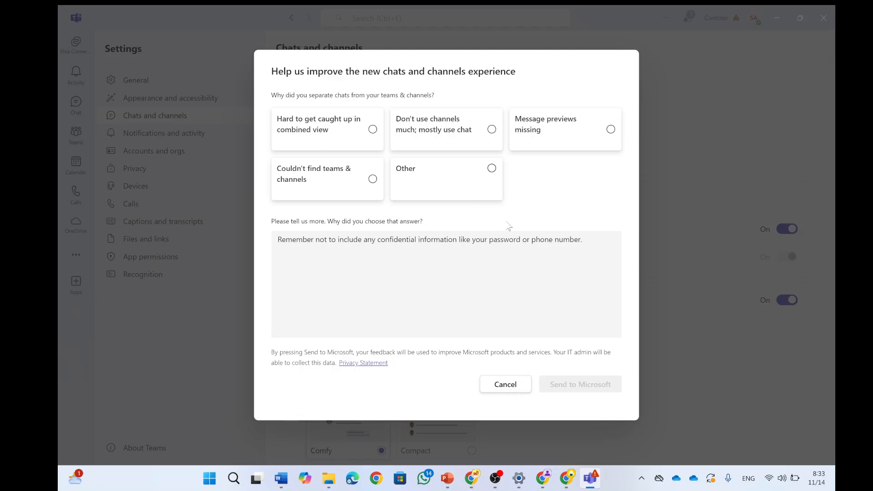
left_click(505, 387)
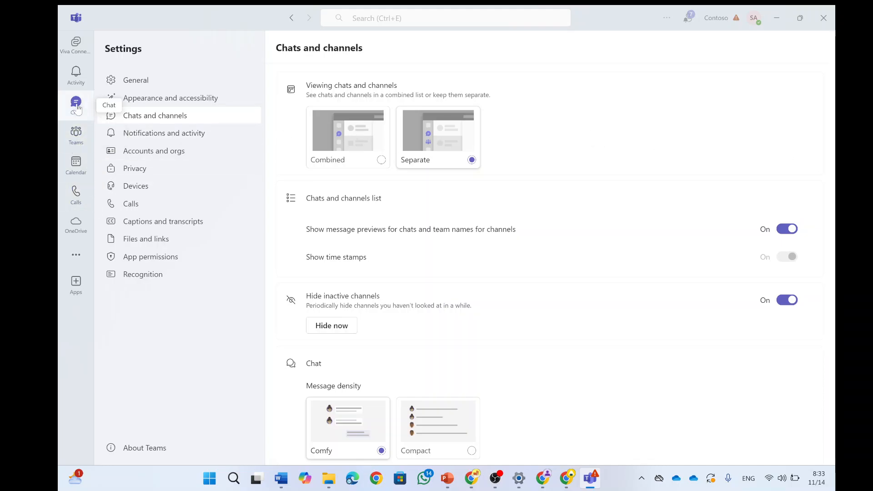
Look through the separate Teams and Chat views to compare what each list contains.
left_click(75, 140)
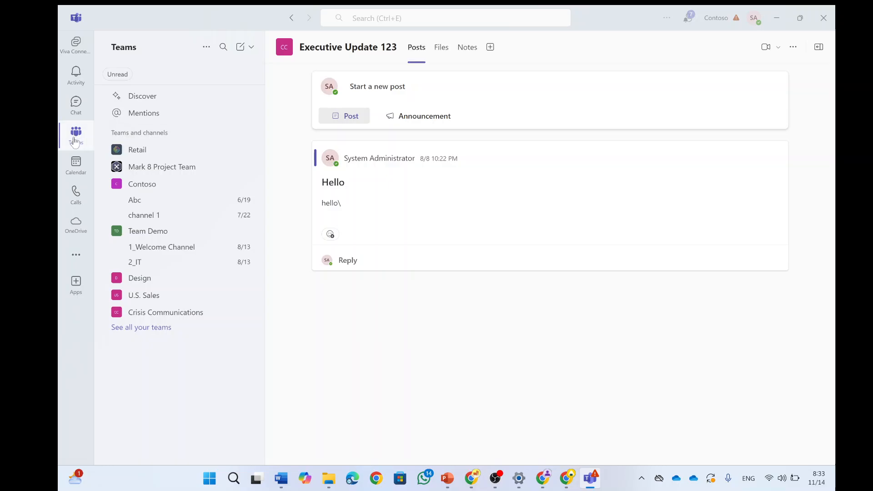
left_click(77, 108)
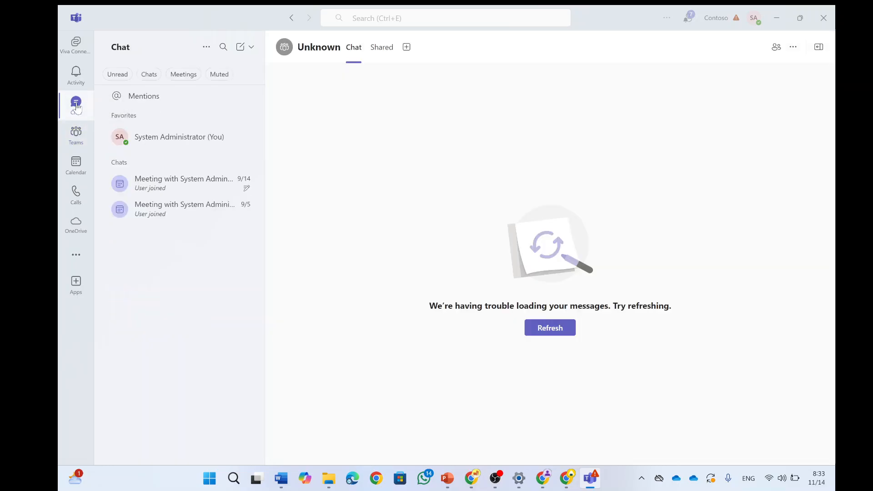
left_click(75, 139)
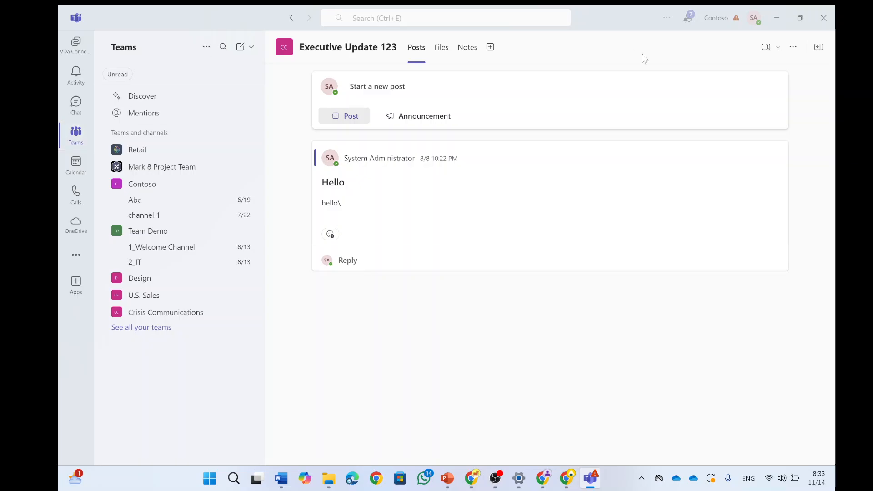
Set the chats and channels viewing option back to Combined and return to the chat list.
left_click(665, 20)
left_click(632, 42)
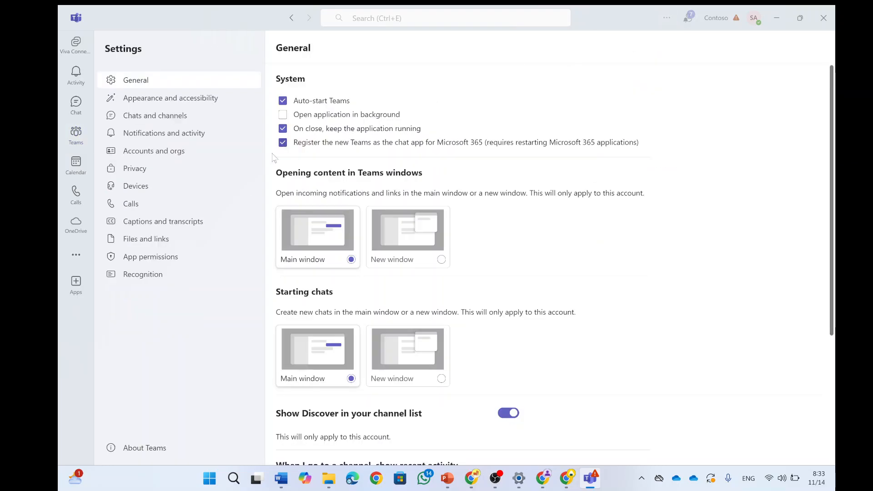
left_click(134, 117)
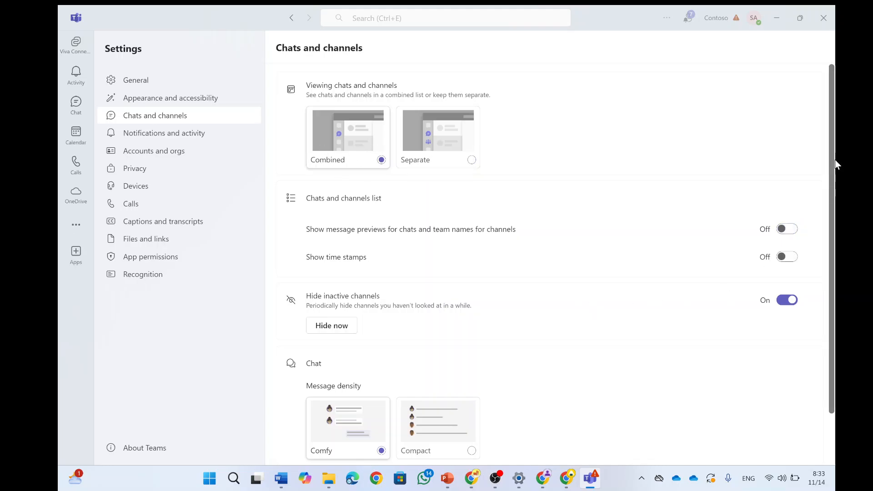
left_click(77, 109)
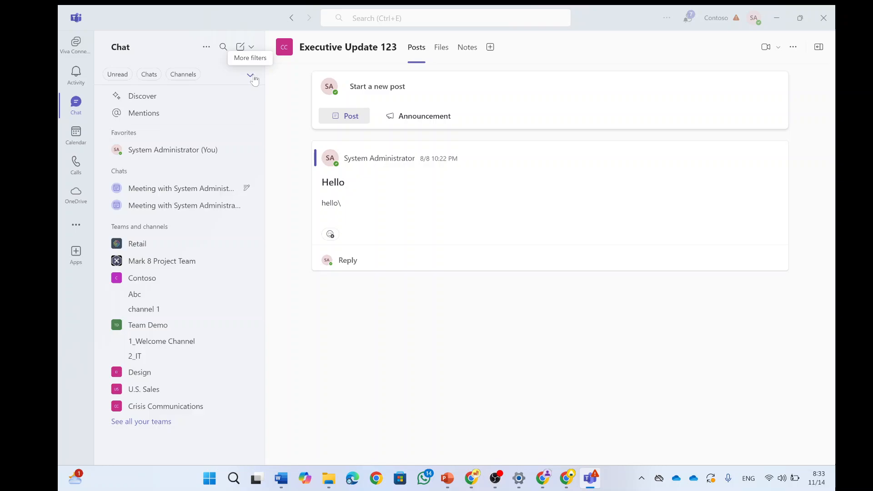
Show all list filters and apply Unread, Chats, Channels, Meetings and Muted in turn, clearing each one.
left_click(250, 76)
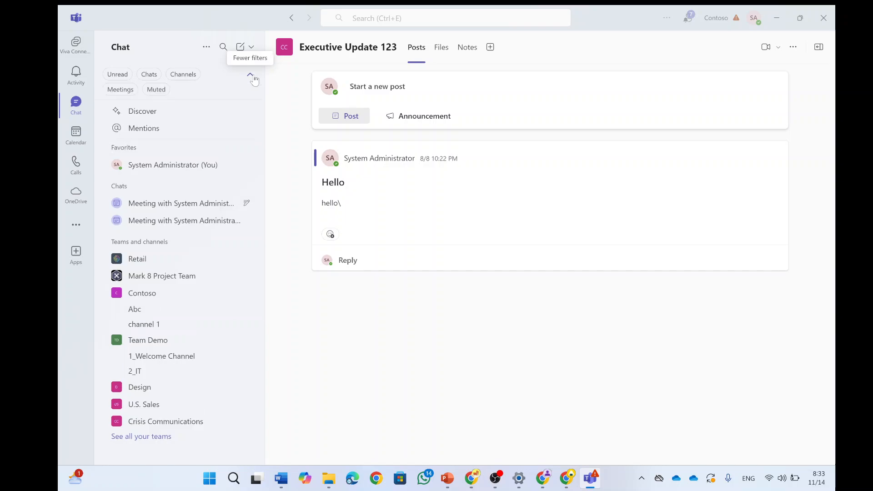
left_click(117, 74)
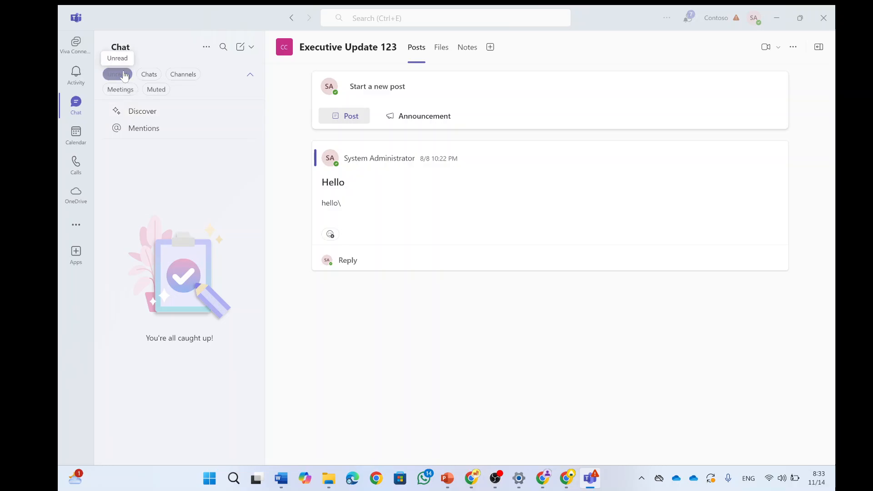
left_click(117, 74)
left_click(150, 74)
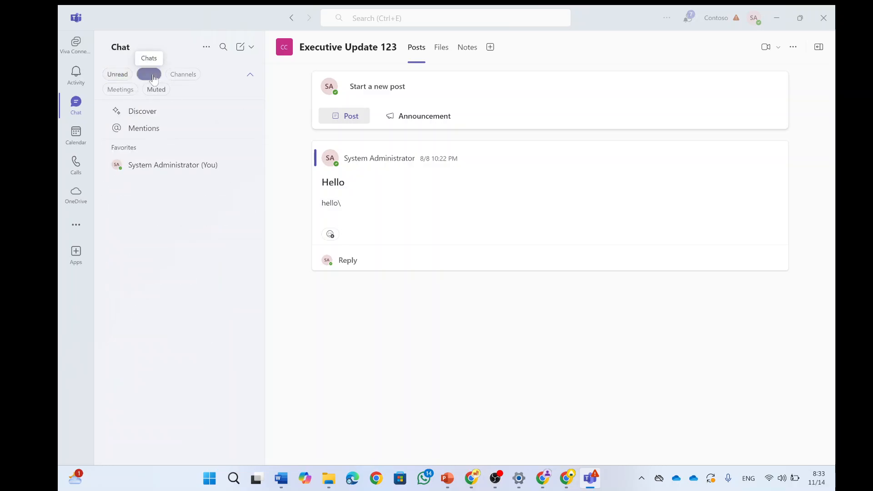
left_click(154, 77)
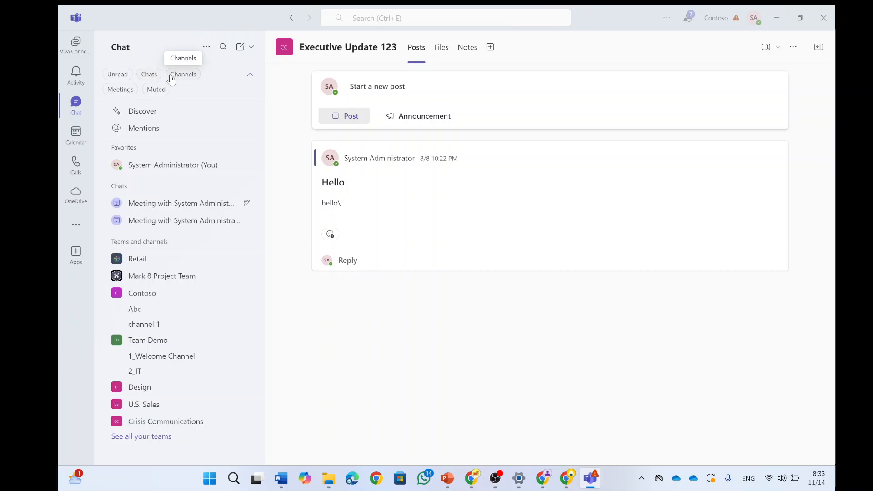
left_click(175, 78)
left_click(176, 77)
left_click(119, 93)
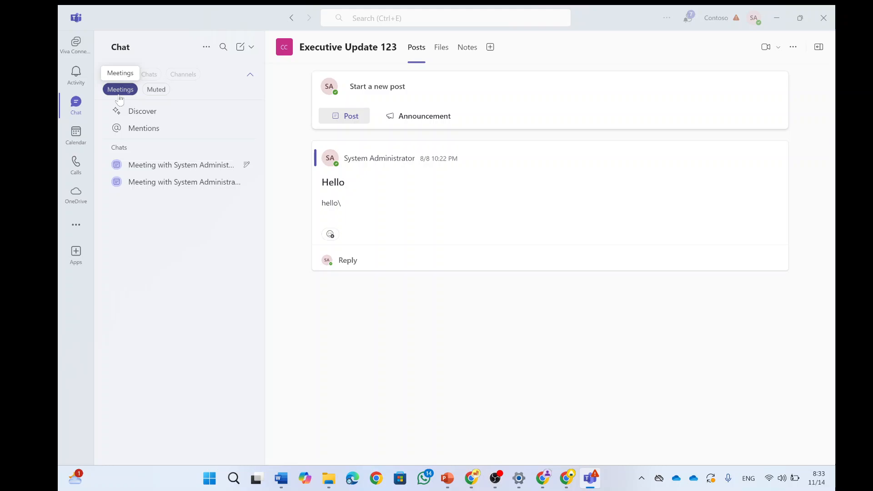
left_click(120, 91)
left_click(157, 91)
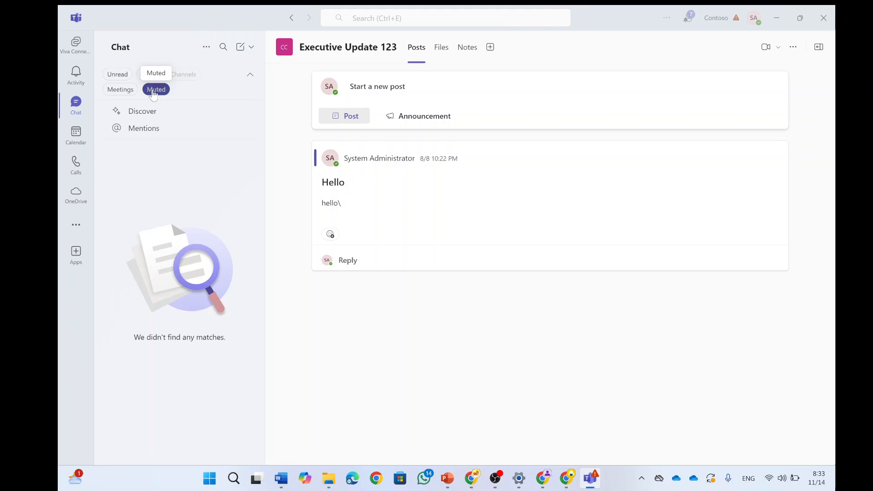
left_click(156, 91)
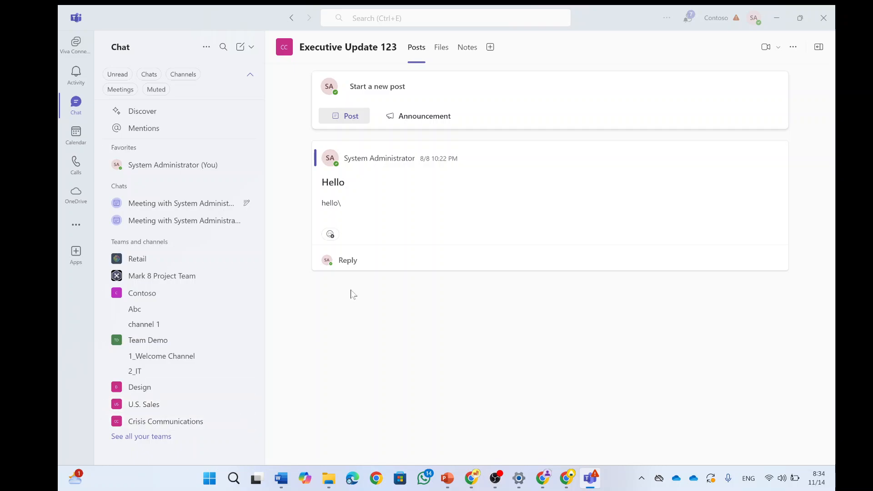
Create a new section named "My Topics" in the chat list.
left_click(251, 49)
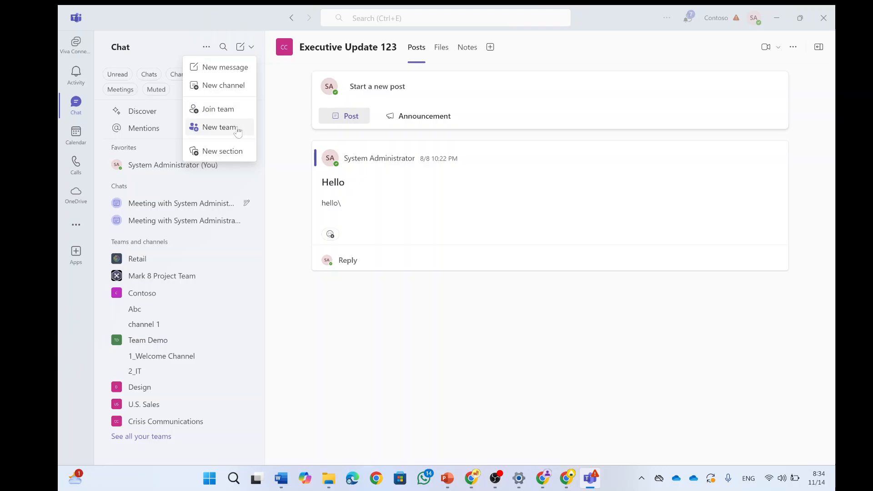
left_click(238, 152)
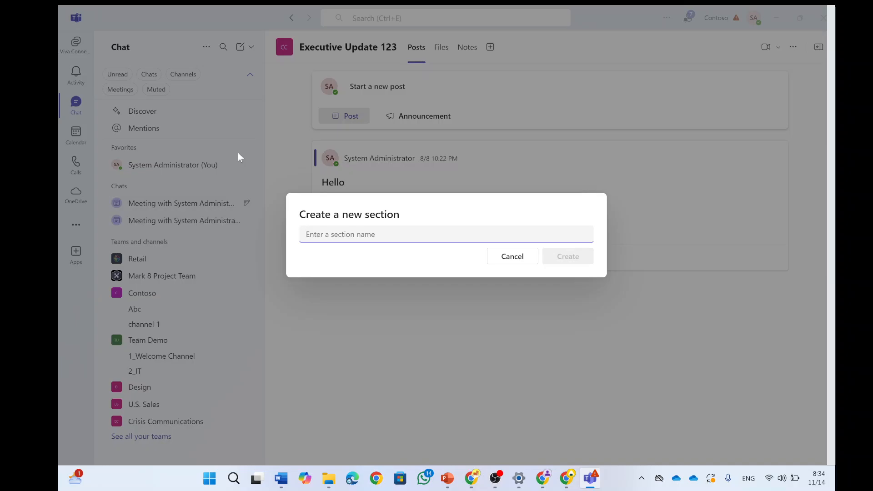
type("My Topics")
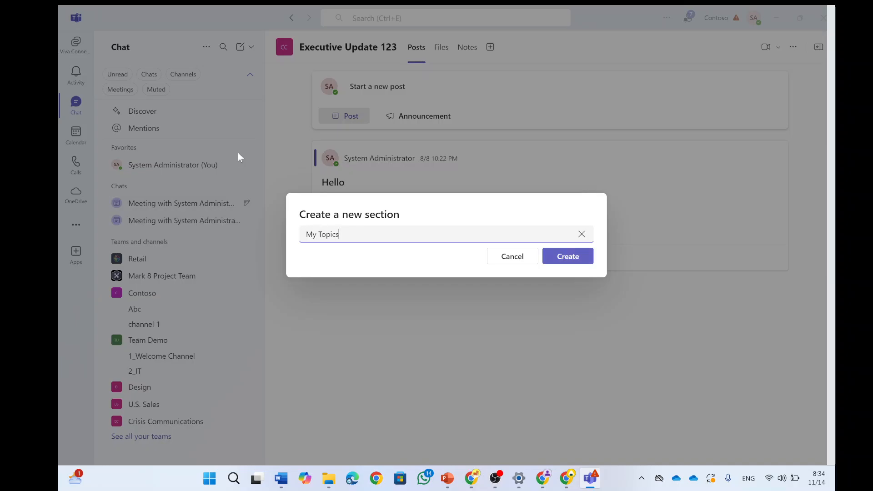
key("Return")
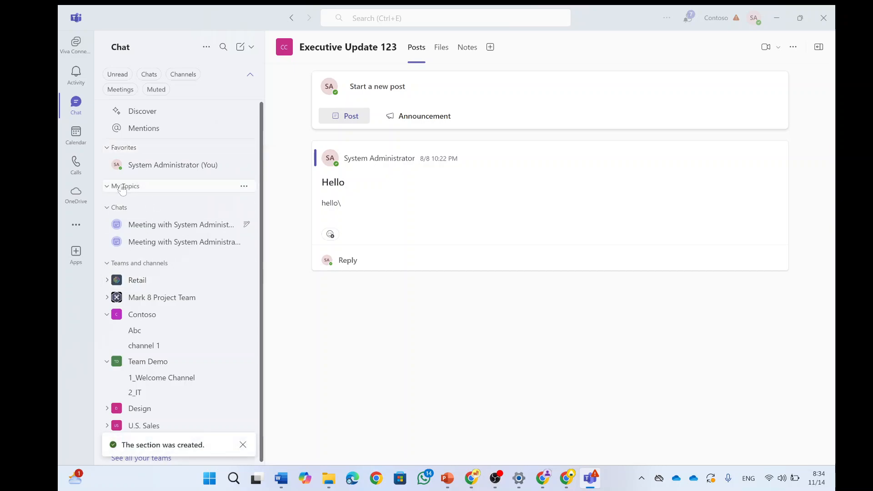
Rename the "My Topics" section to "My Topics ami" and review its sort and removal options.
left_click(244, 187)
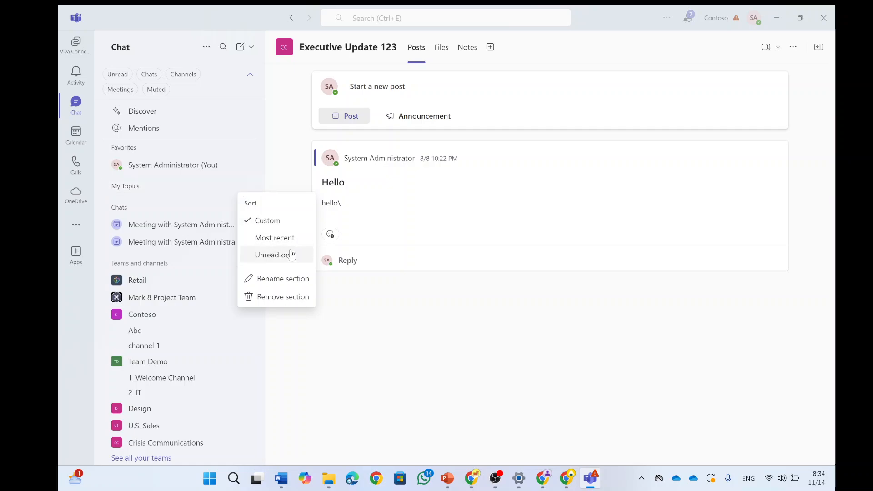
left_click(306, 283)
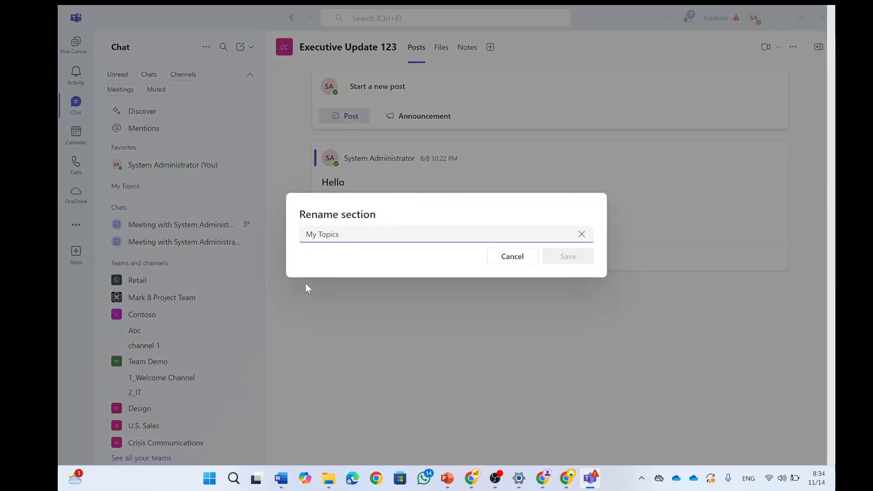
type("ami")
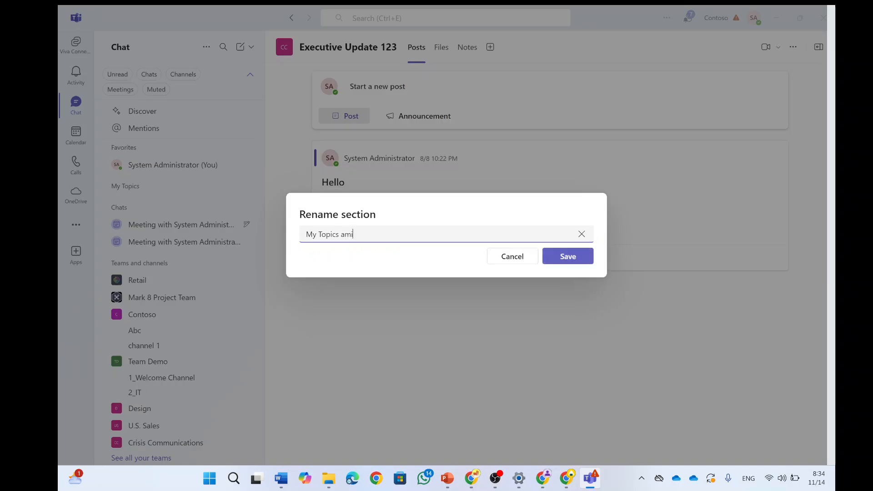
left_click(551, 257)
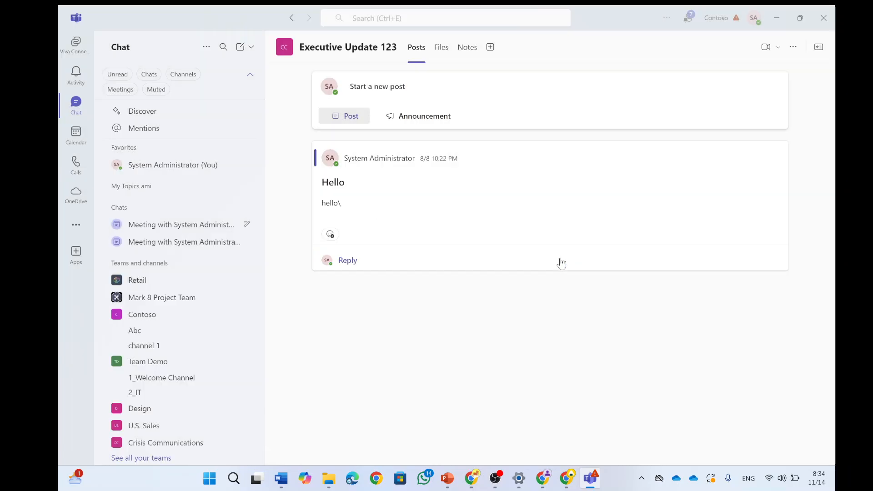
left_click(244, 187)
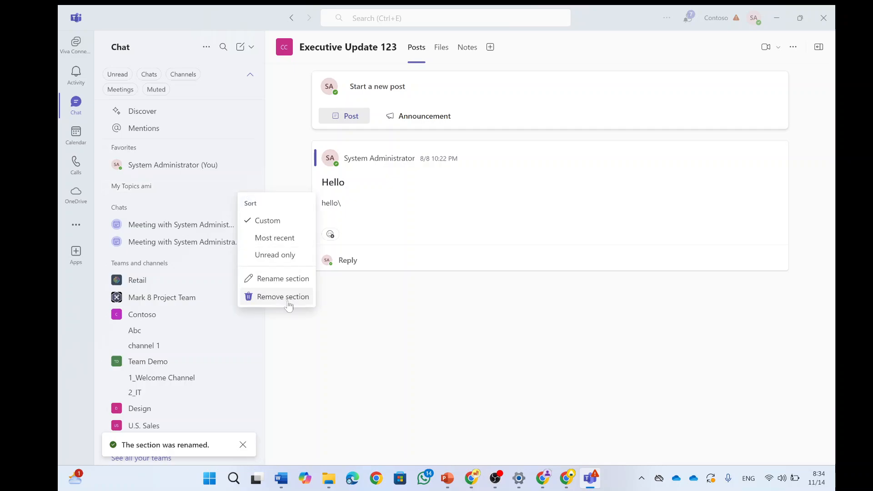
left_click(457, 367)
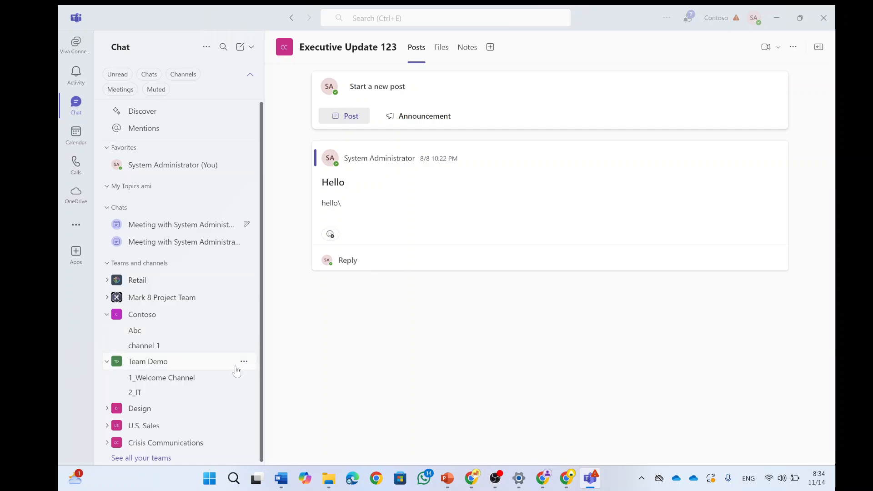
Expand the Retail team and show its NC460 Sales channel in the Favorites section.
left_click(113, 281)
left_click(243, 297)
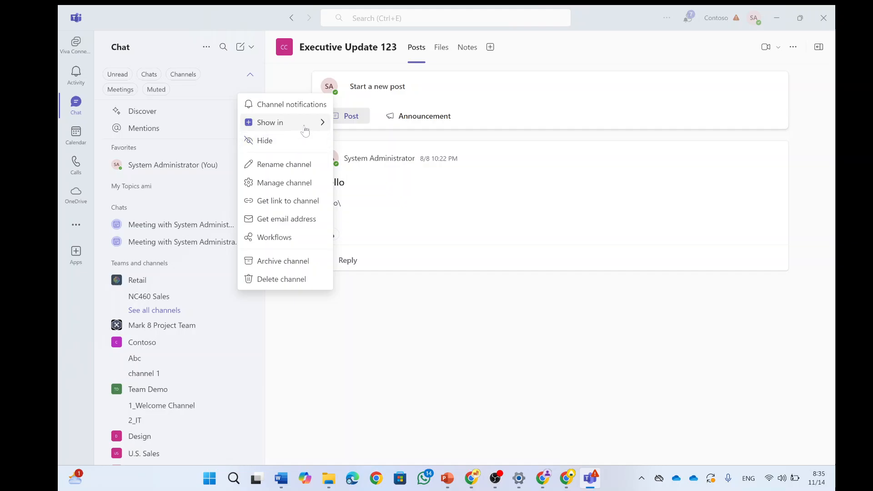
mouse_move(320, 123)
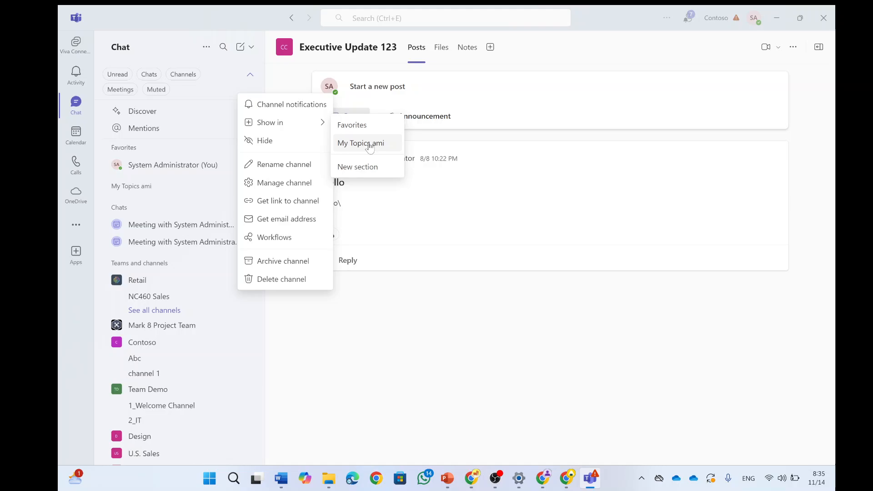
left_click(353, 125)
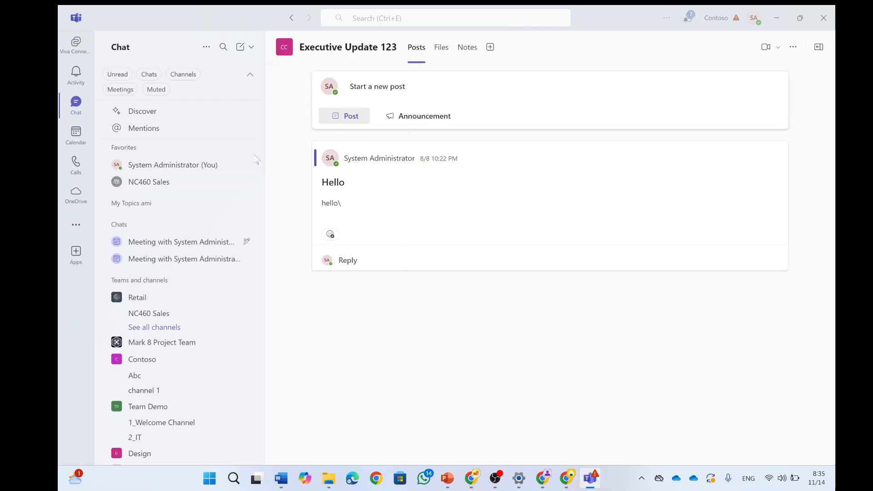
Move the NC460 Sales channel from Favorites to the "My Topics ami" section.
left_click(244, 183)
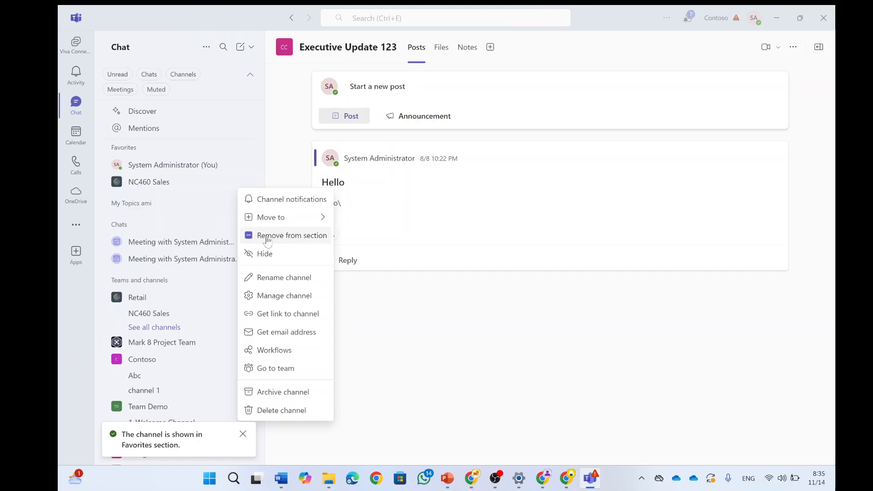
mouse_move(287, 225)
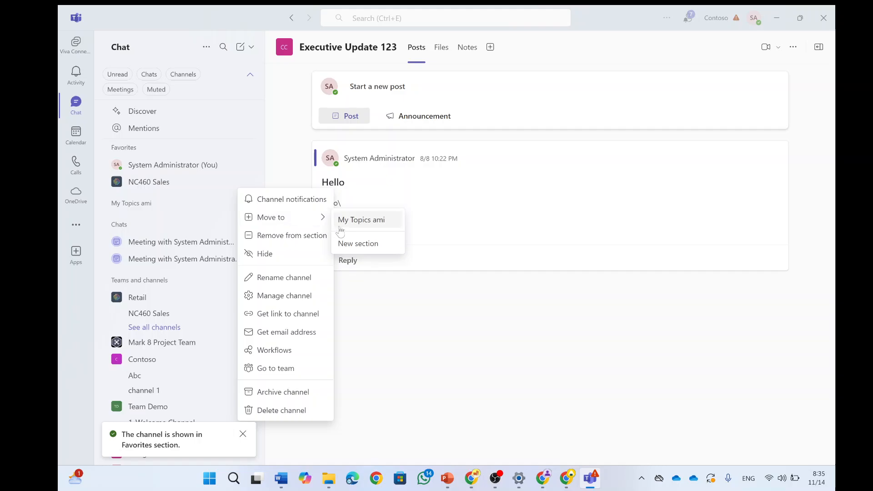
left_click(362, 221)
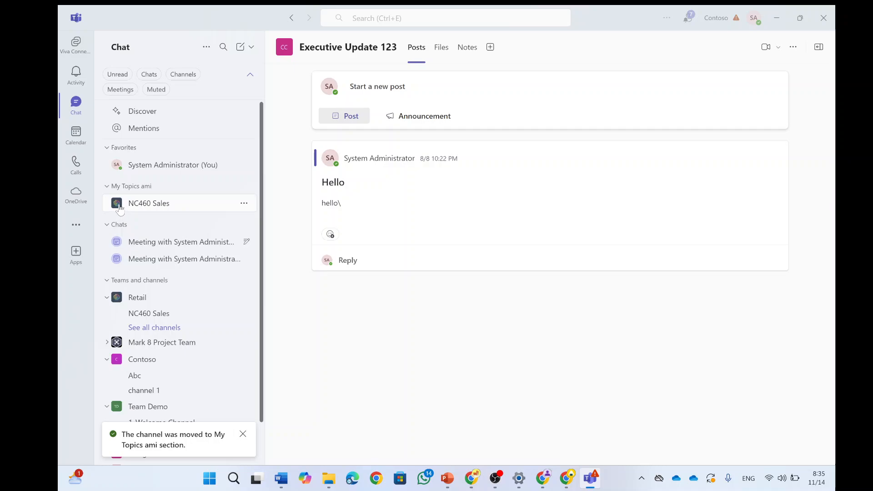
mouse_move(119, 208)
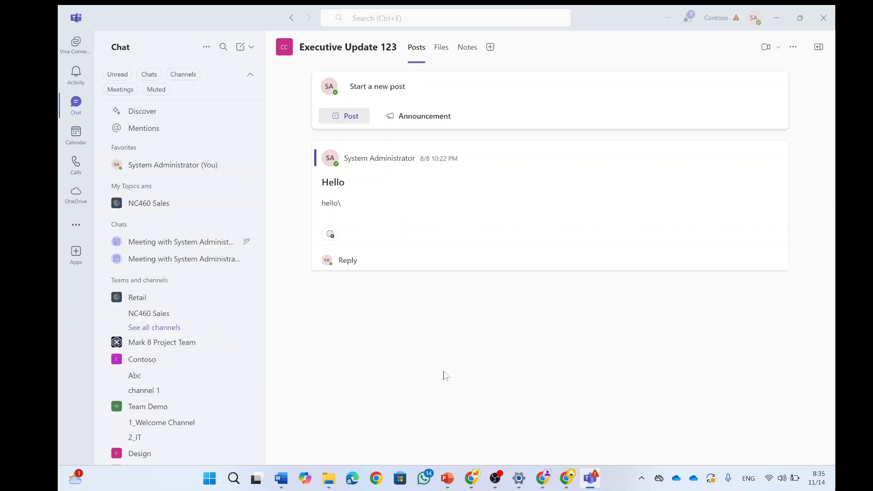
Show the Retail team's General channel in the list and move it to the "My Topics ami" section.
left_click(177, 328)
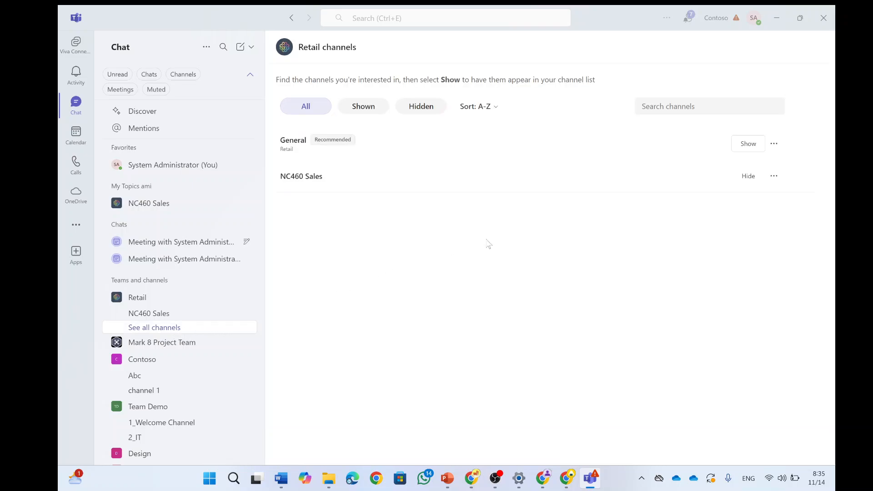
left_click(747, 144)
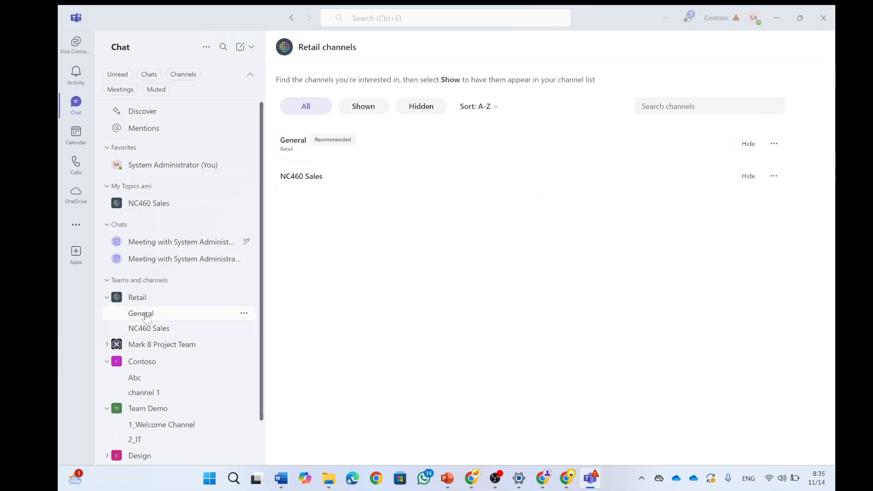
left_click(243, 314)
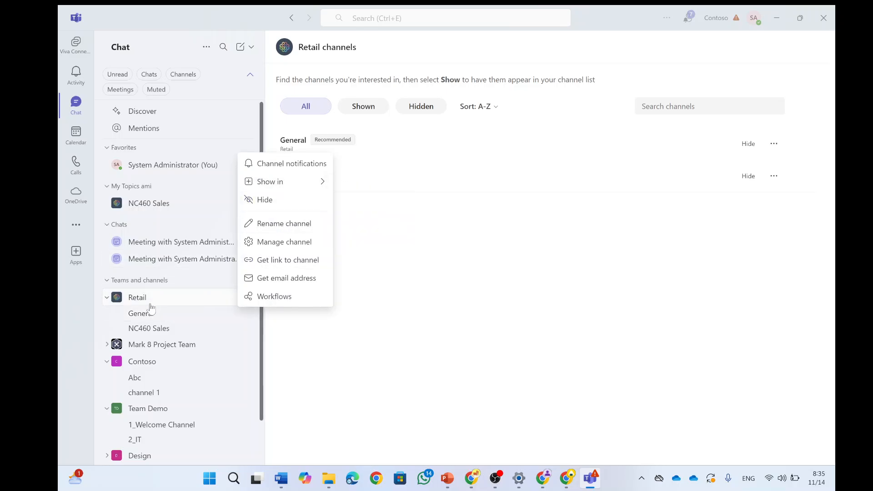
left_click_drag(143, 314, 150, 201)
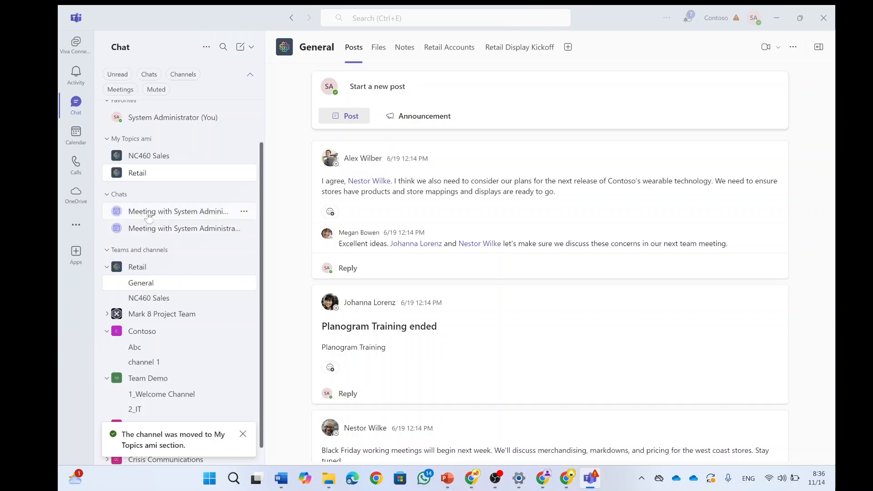
Move both meeting chats from the Chats section to the "My Topics ami" section.
left_click_drag(150, 215, 107, 173)
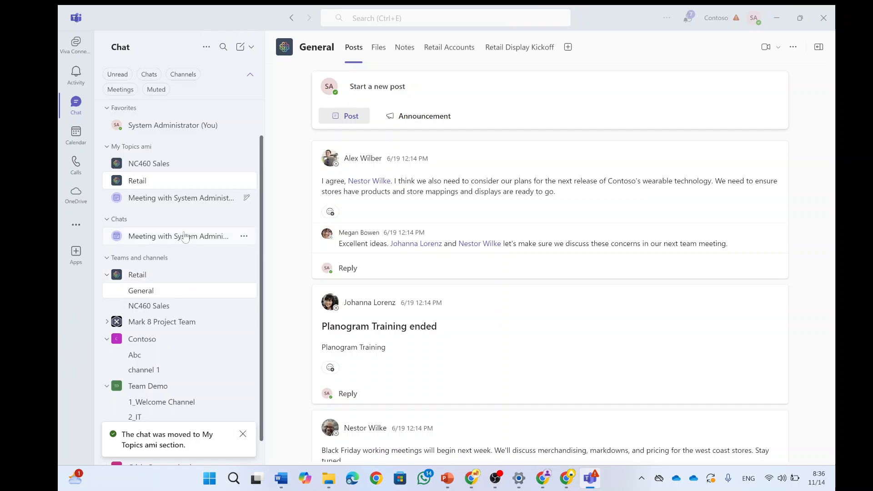
left_click_drag(184, 241, 181, 202)
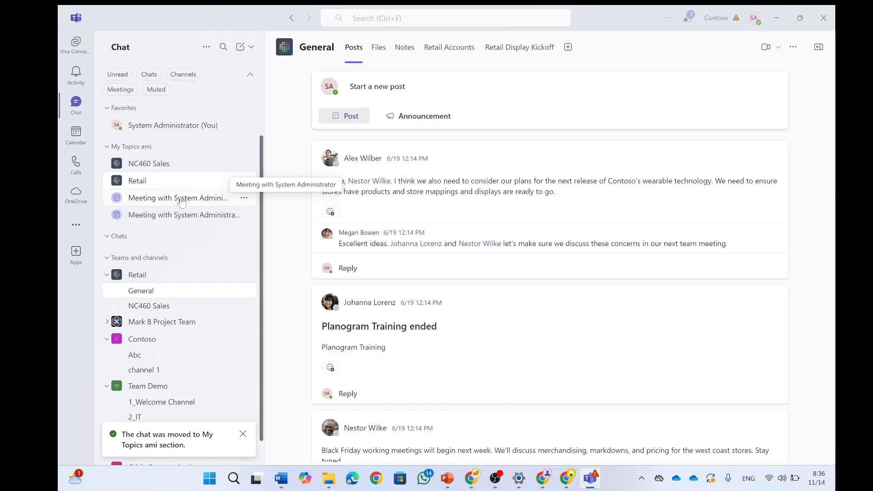
Preview the chat list filtered by Channels and by Meetings, clearing each filter after viewing it.
left_click(181, 76)
left_click(181, 76)
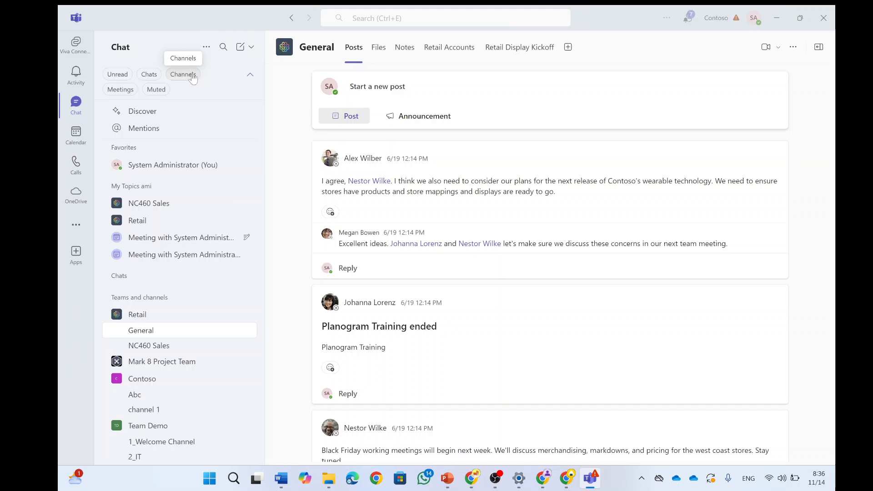
left_click(192, 76)
left_click(191, 76)
left_click(119, 90)
left_click(120, 91)
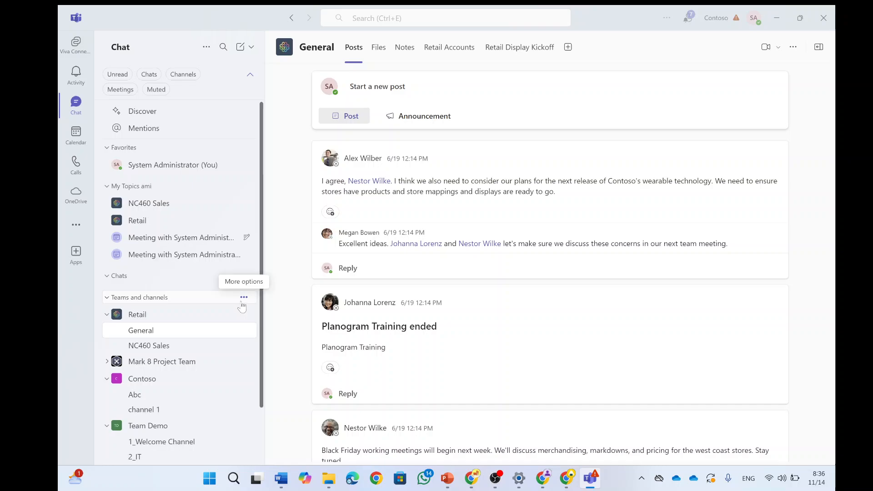
Set the list options of the Teams and channels section to Channels only.
left_click(244, 298)
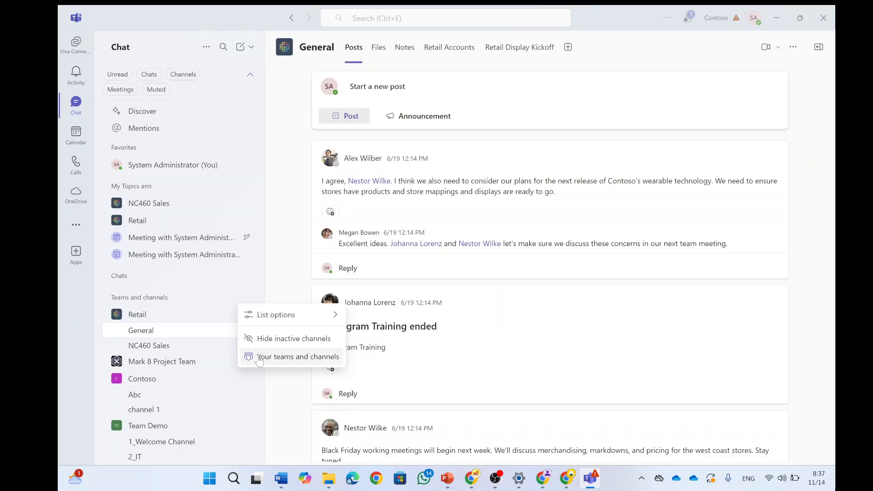
mouse_move(328, 319)
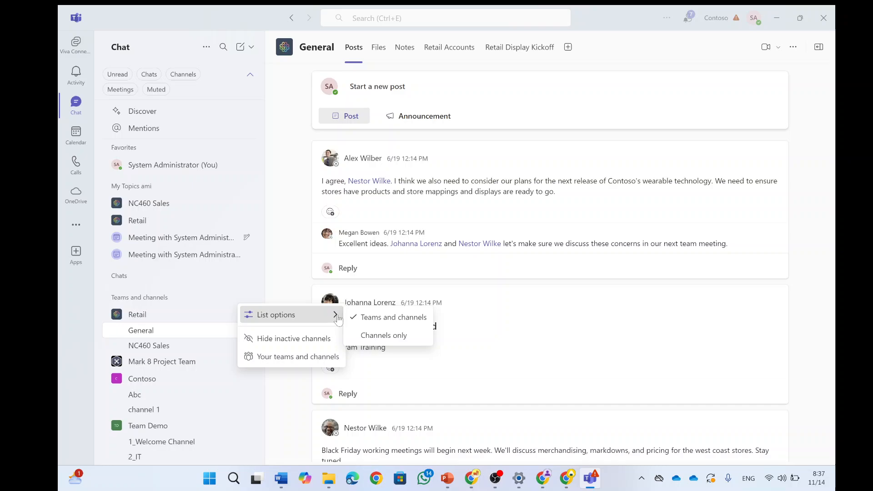
left_click_drag(339, 320, 311, 319)
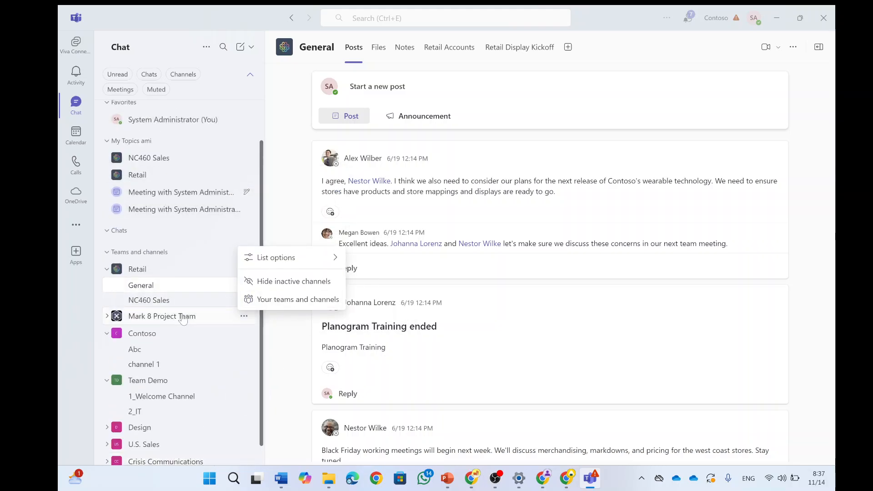
mouse_move(326, 263)
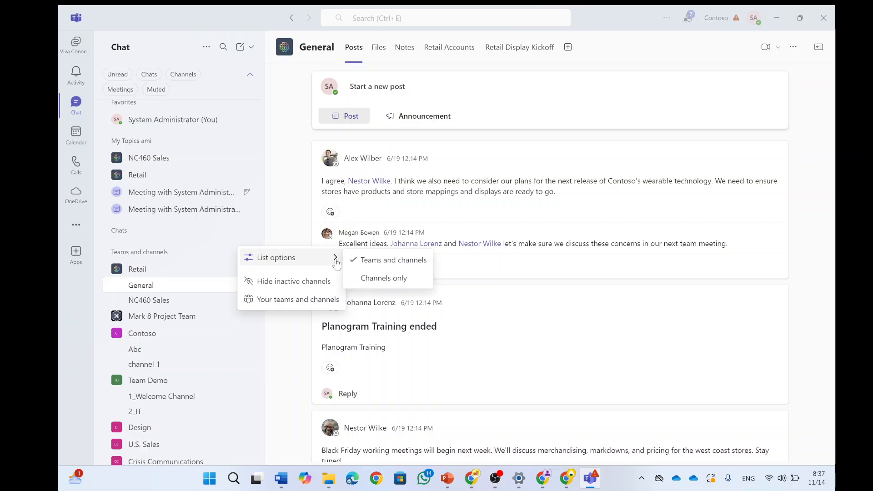
left_click(378, 280)
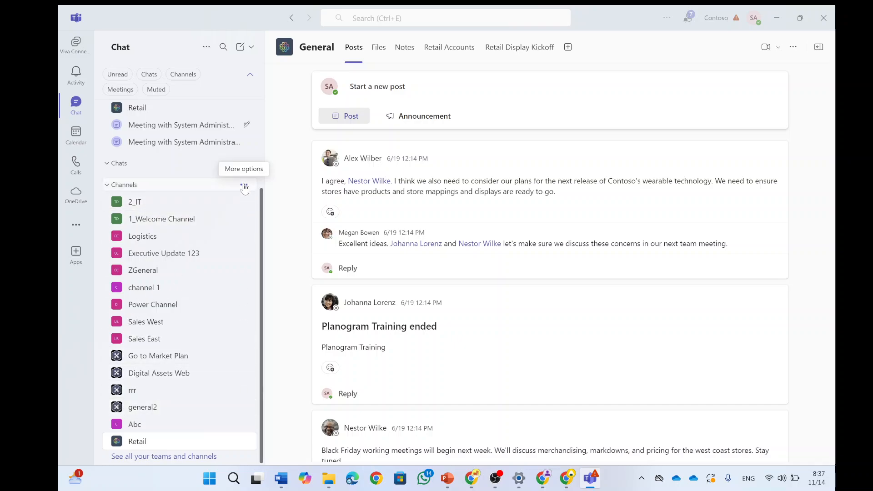
Switch the Channels section's list options back to Teams and channels.
left_click(244, 186)
mouse_move(319, 201)
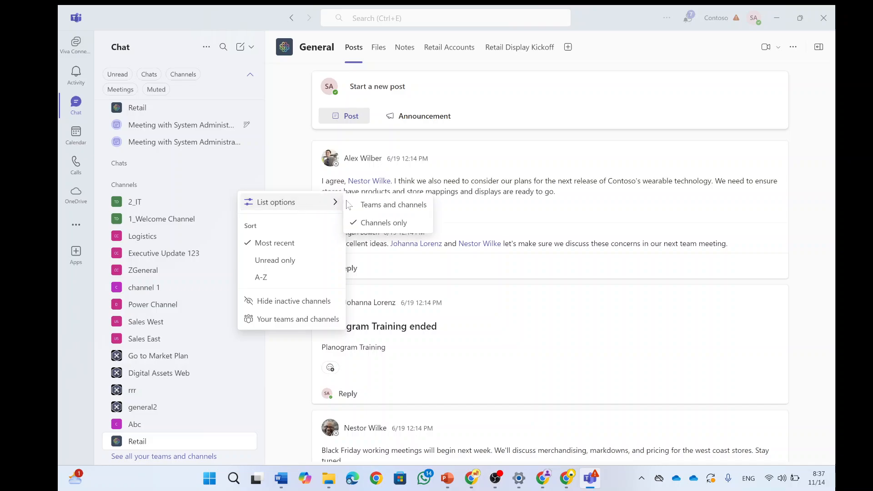
left_click(386, 207)
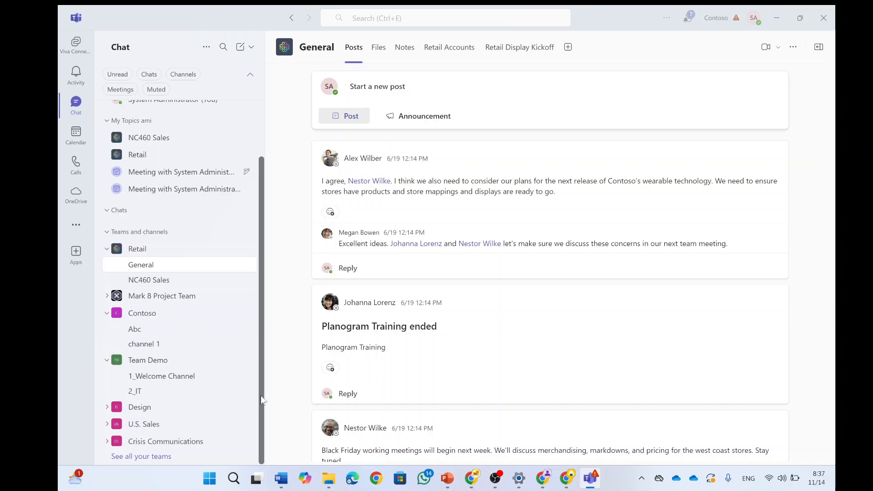
left_click_drag(260, 396, 268, 315)
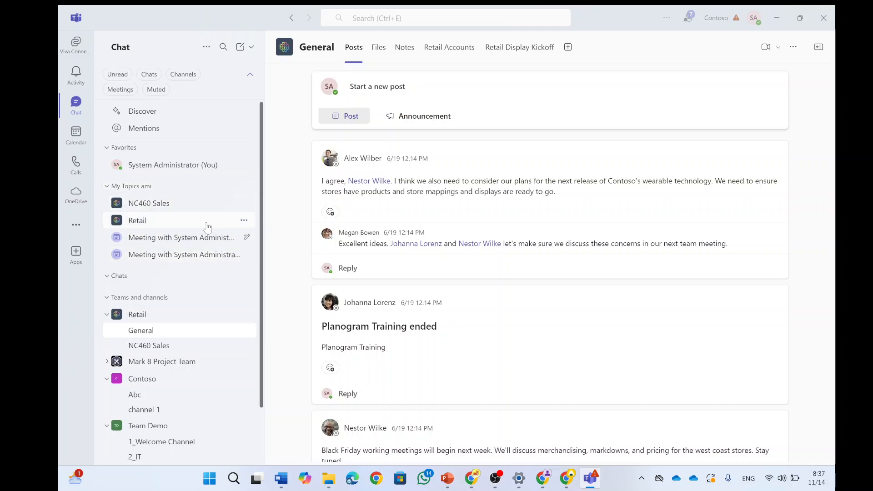
Create a new section named "HR" in the chat list.
left_click(251, 47)
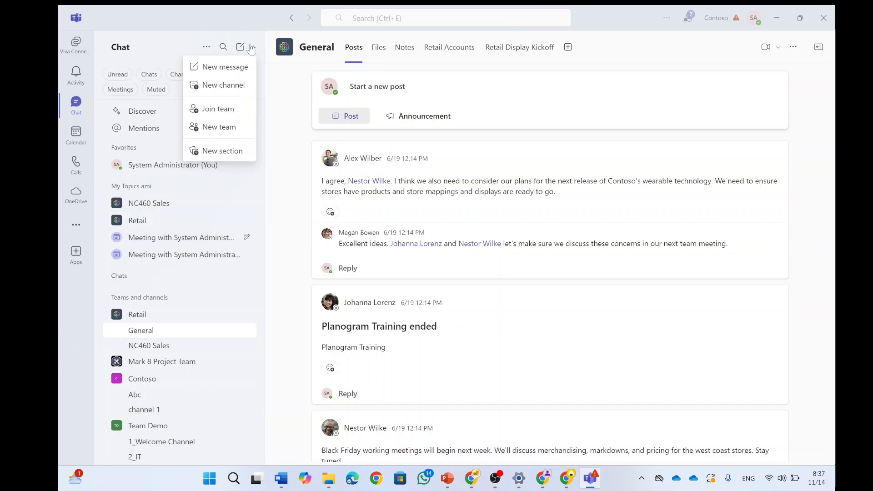
left_click(230, 151)
type("HR")
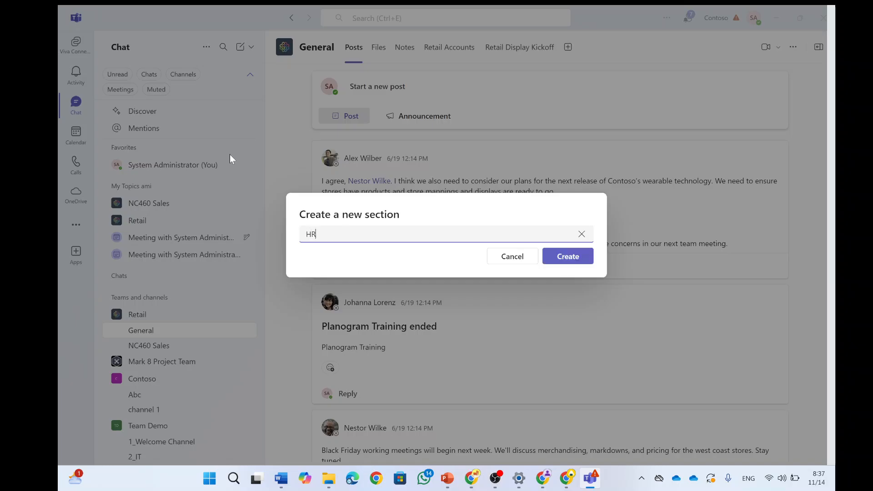
key("Return")
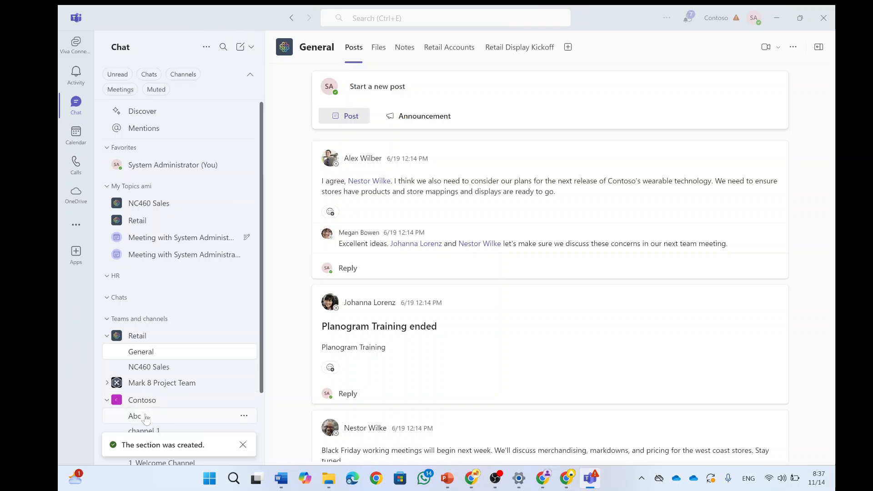
Add Contoso's Abc channel and Team Demo's 1_Welcome Channel to the HR section.
left_click_drag(143, 416, 195, 274)
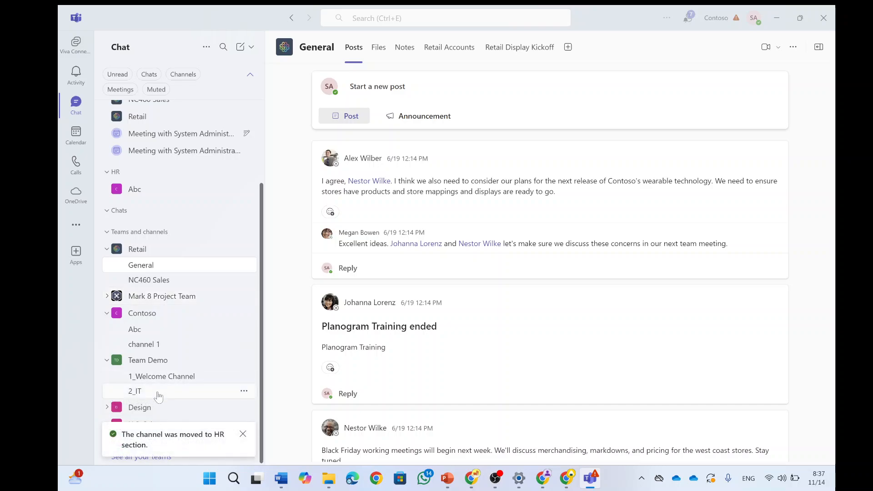
left_click(244, 376)
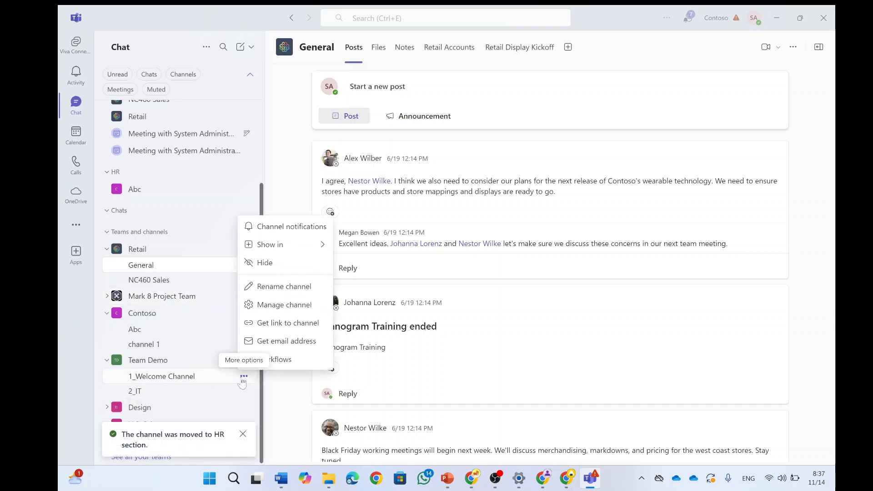
mouse_move(307, 246)
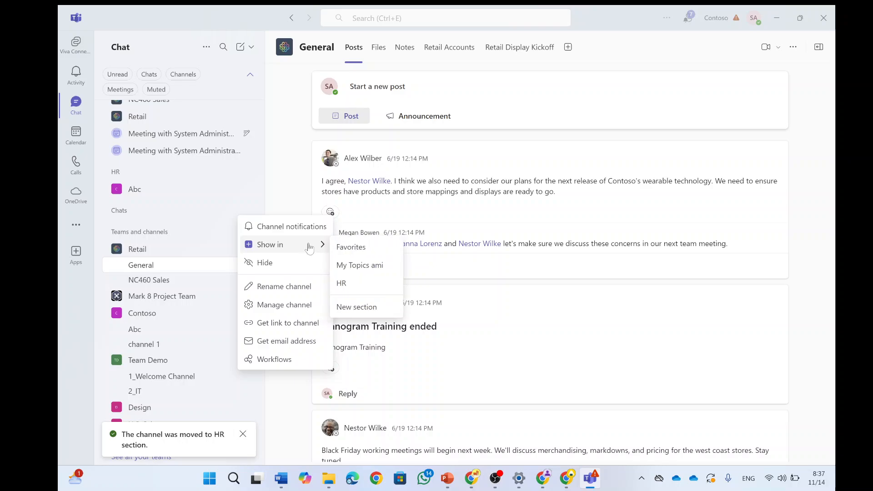
left_click(358, 286)
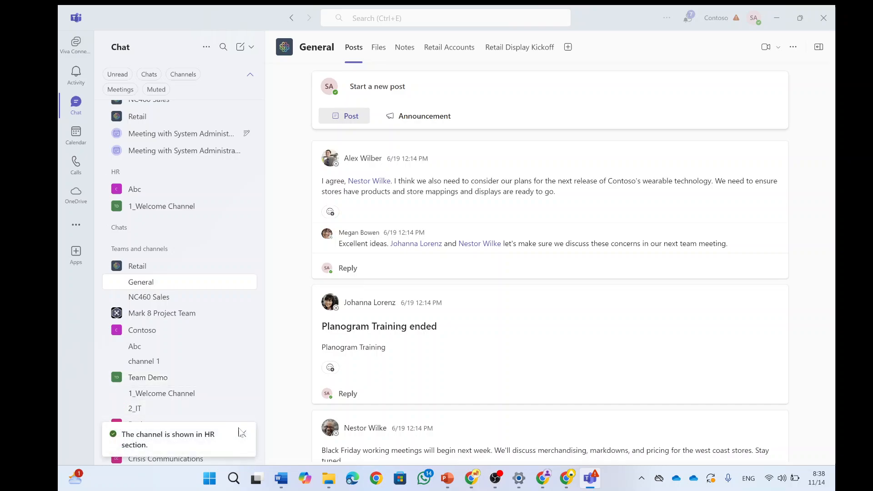
Remove 1_Welcome Channel from the HR section and move the Abc channel back to Teams and channels.
left_click(244, 394)
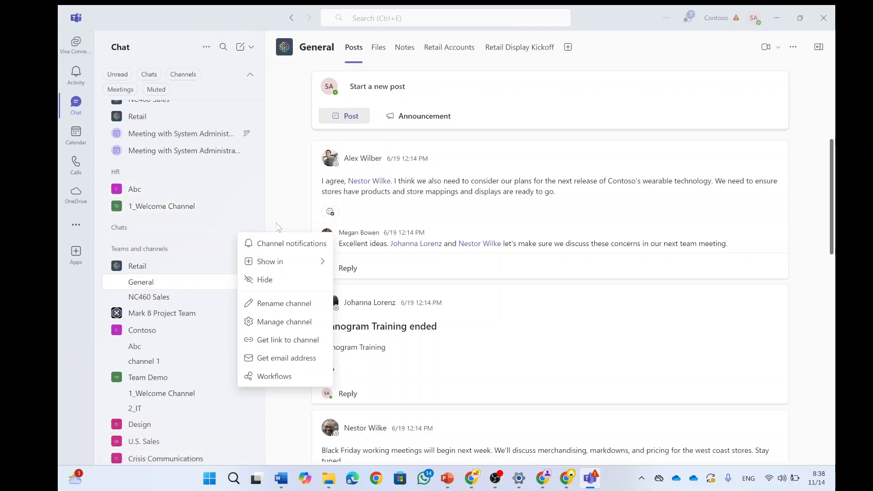
left_click(538, 342)
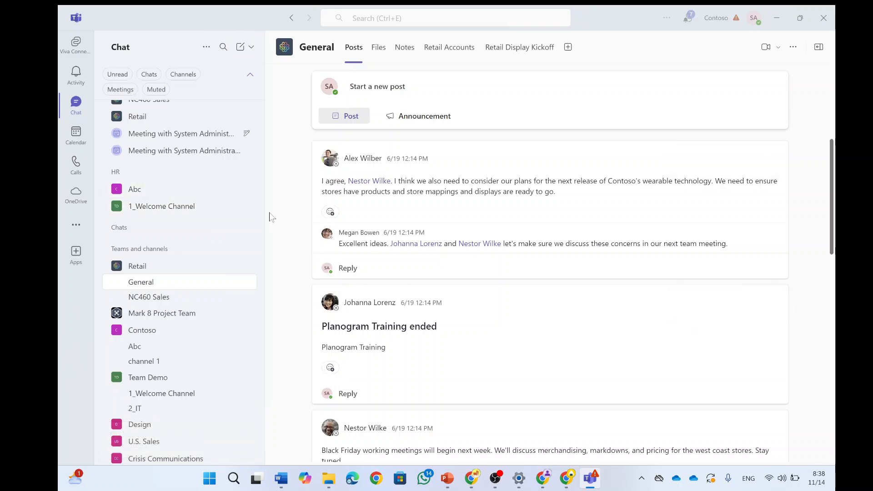
left_click(244, 207)
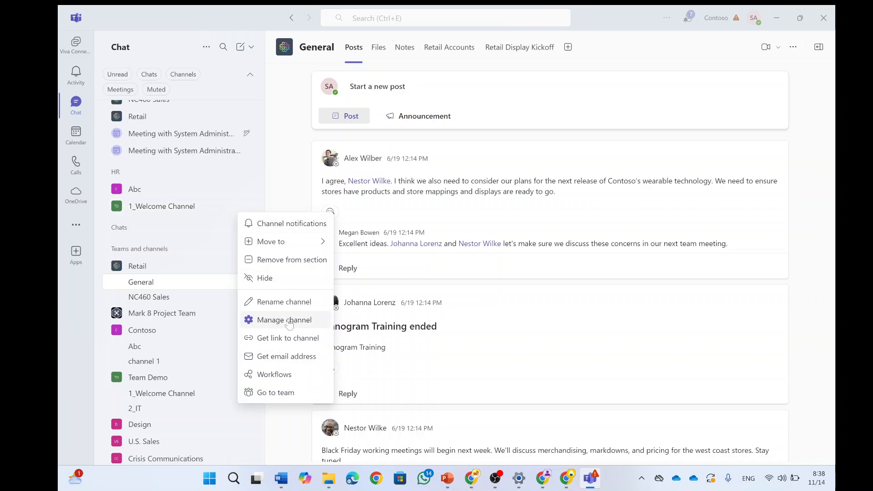
left_click(312, 268)
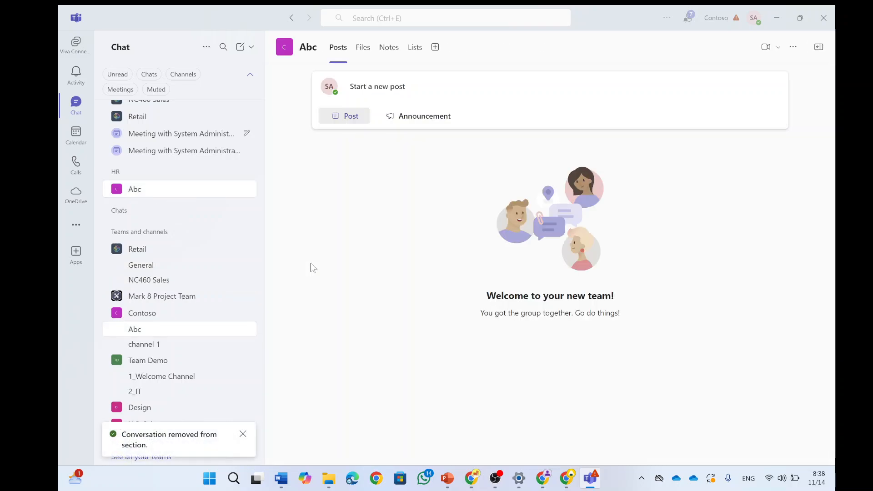
left_click_drag(217, 191, 189, 342)
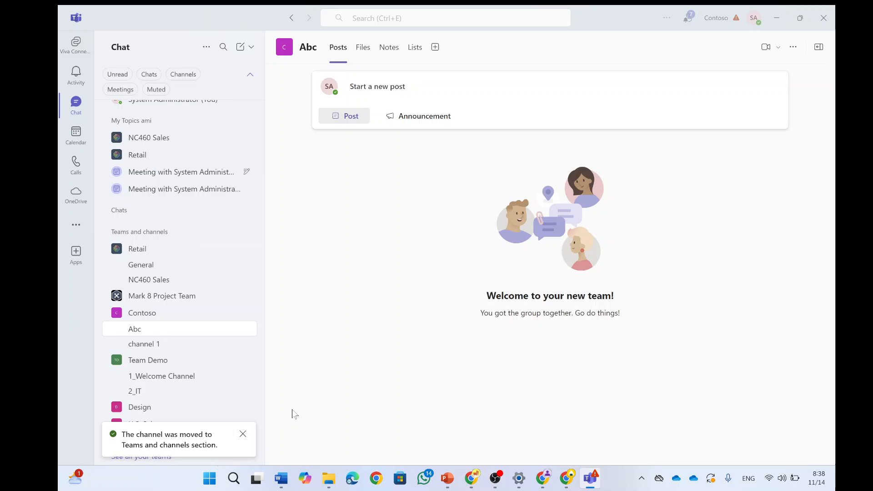
Collapse all sections of the chat list.
left_click(207, 47)
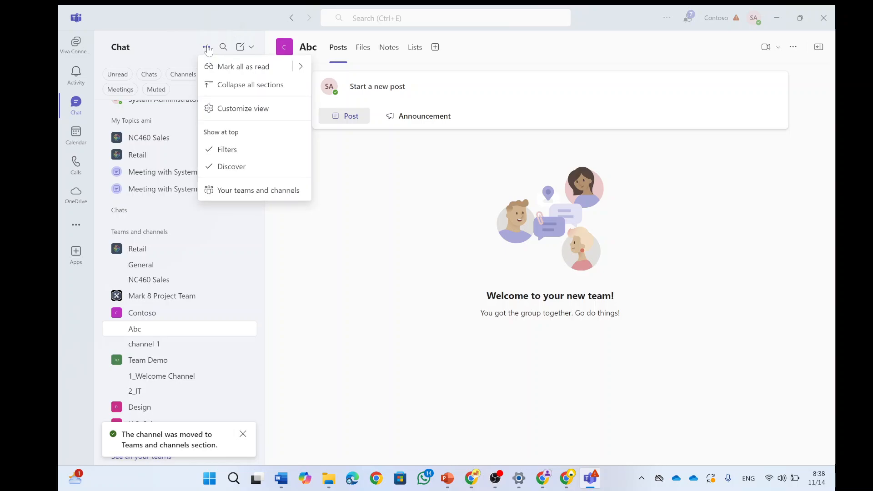
left_click(232, 86)
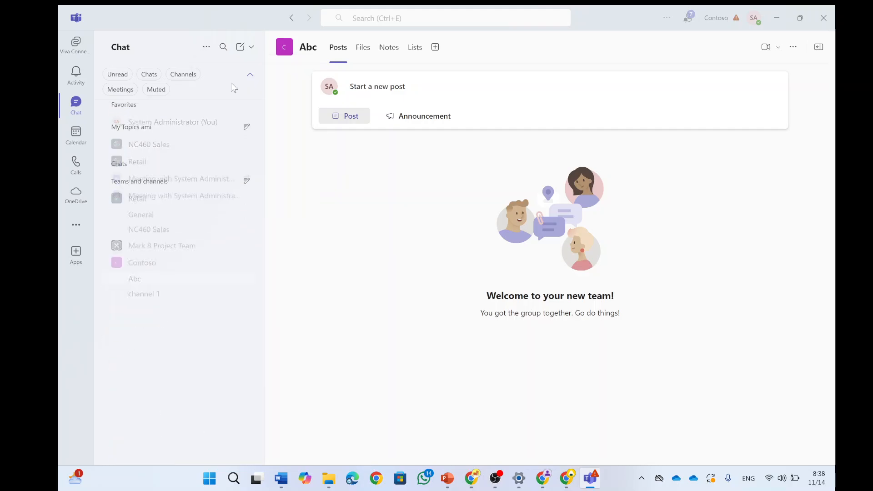
left_click(207, 48)
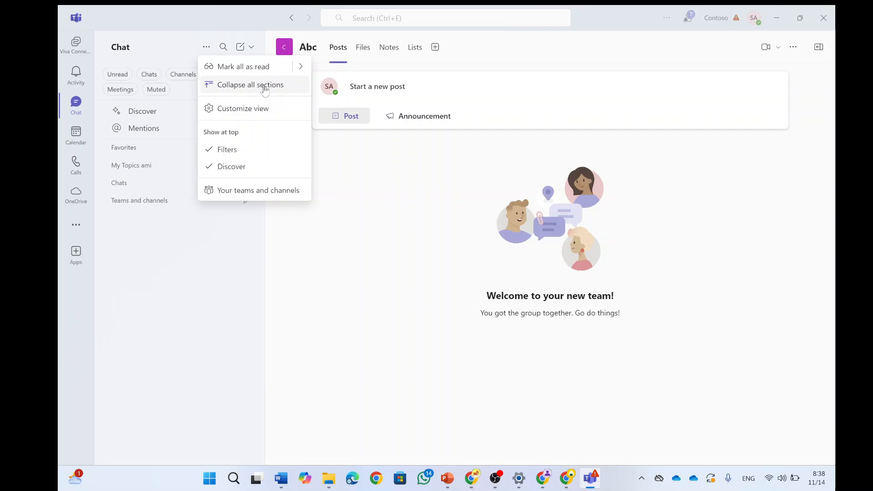
left_click(391, 288)
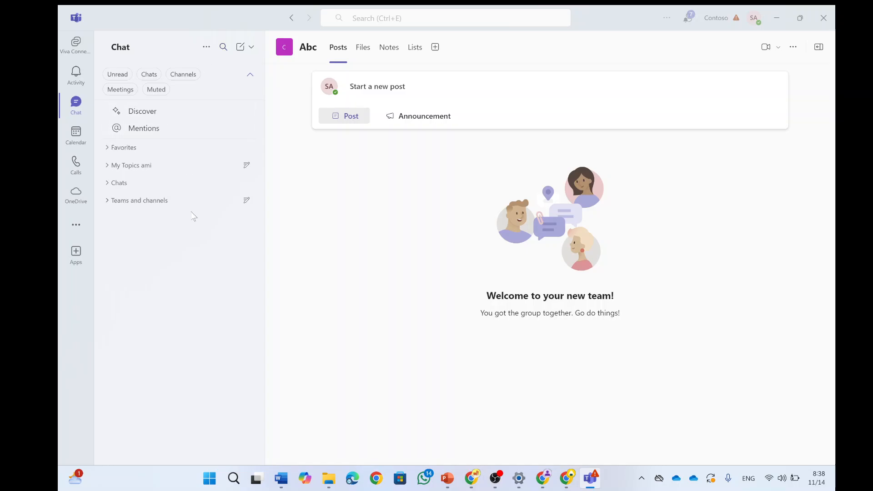
Search the available apps for "cale" and open the Calendar (New) app.
left_click(77, 134)
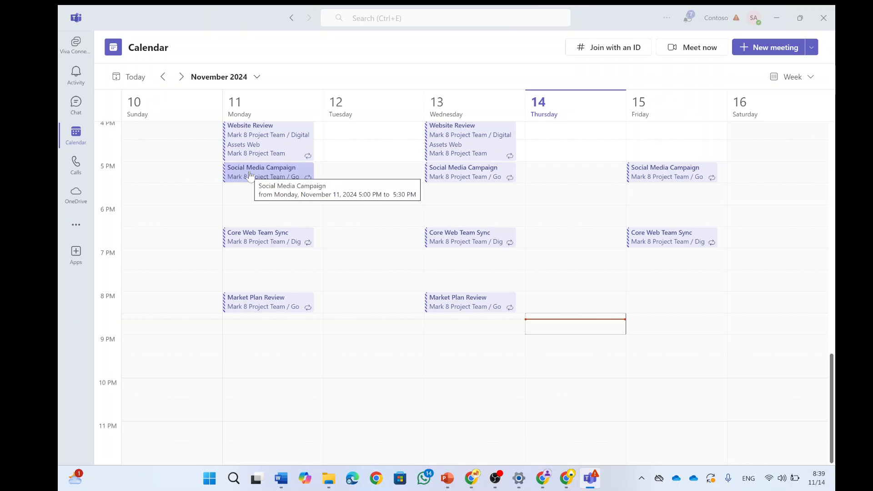
left_click(76, 224)
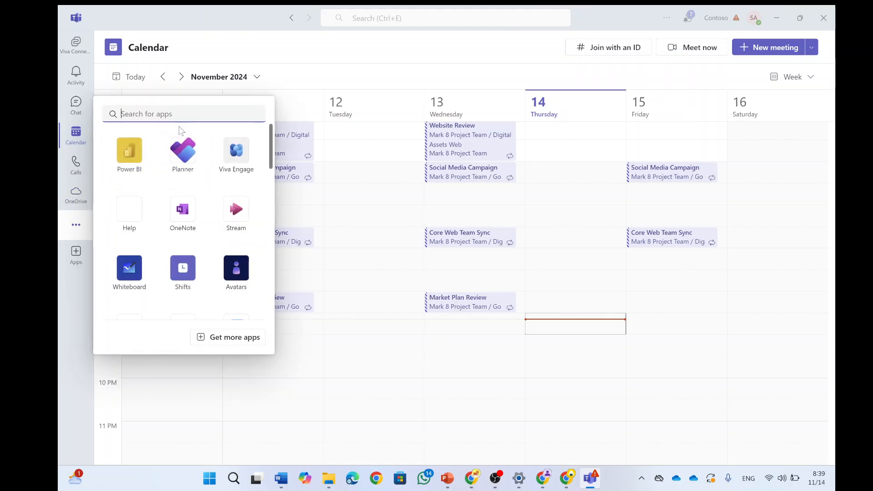
type("cale")
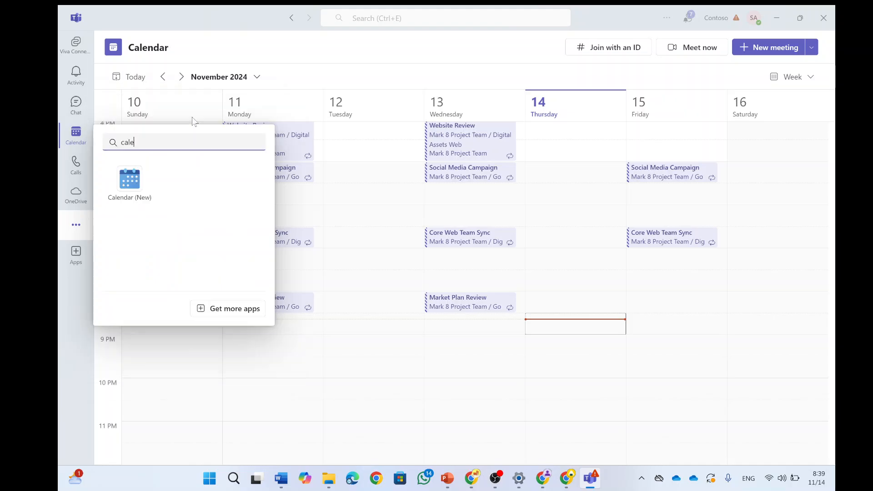
left_click(128, 190)
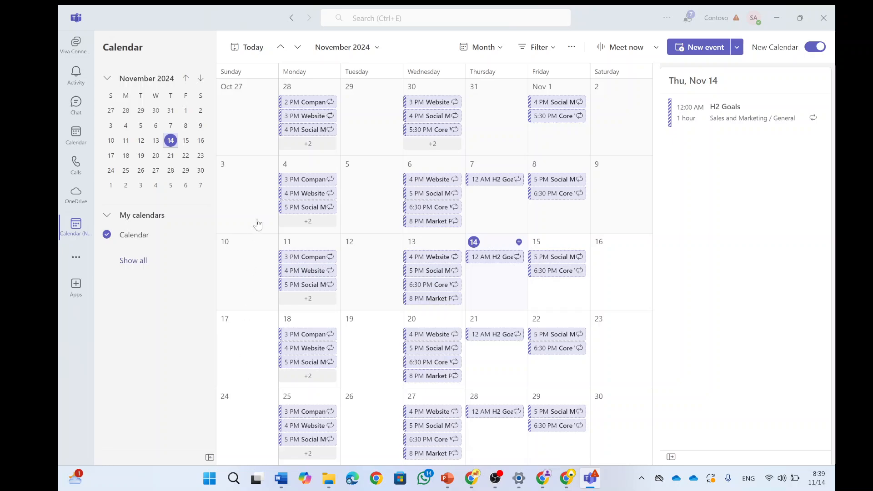
View the new calendar in Day and Work week layouts and return it to Month.
left_click(501, 47)
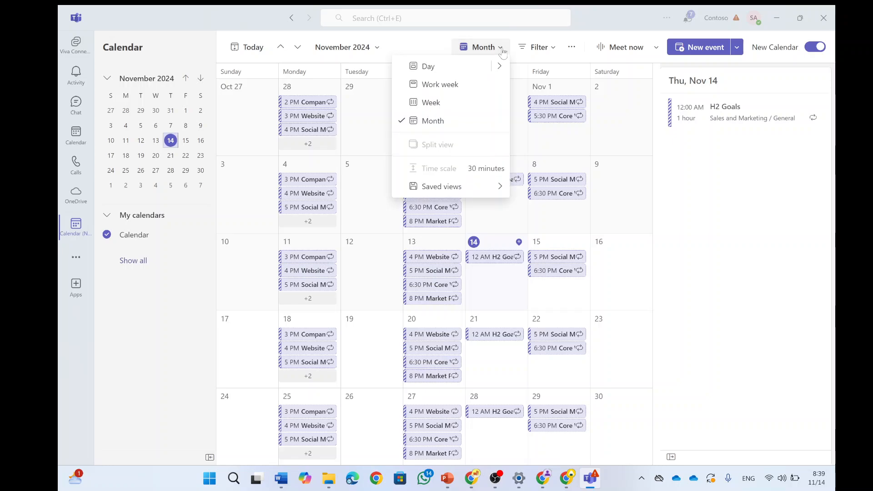
left_click(441, 67)
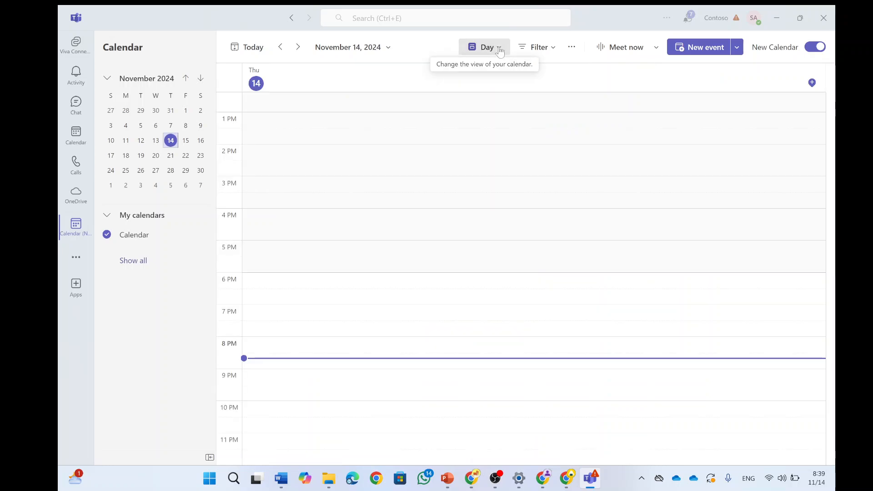
left_click(497, 48)
left_click(469, 84)
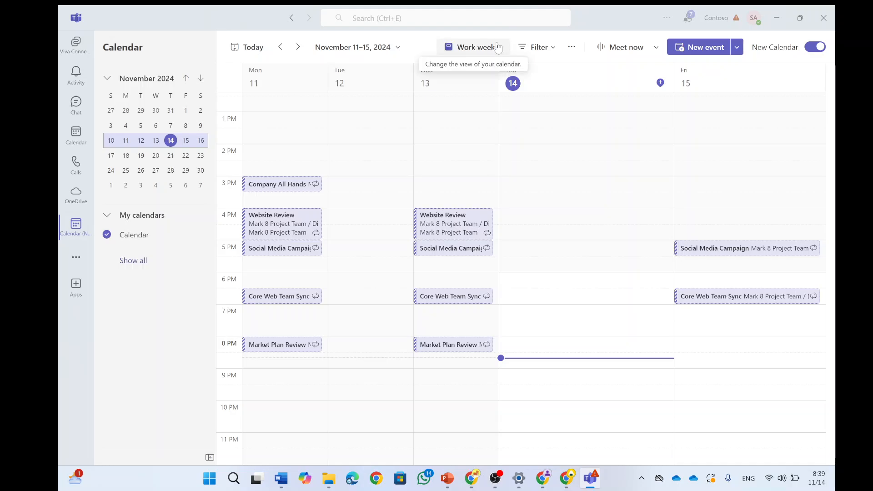
left_click(499, 47)
left_click(451, 122)
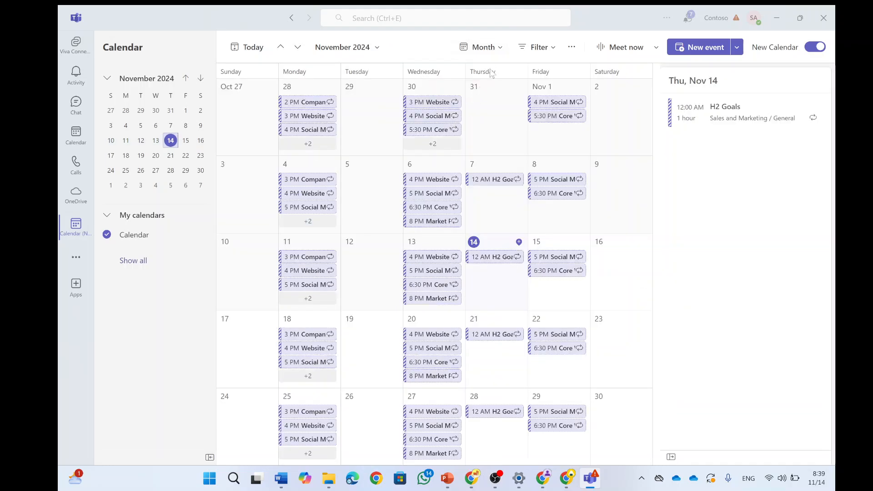
Review the new calendar's saved view options, its Meetings and Recurrence filters, and the event types available for creation.
left_click(497, 47)
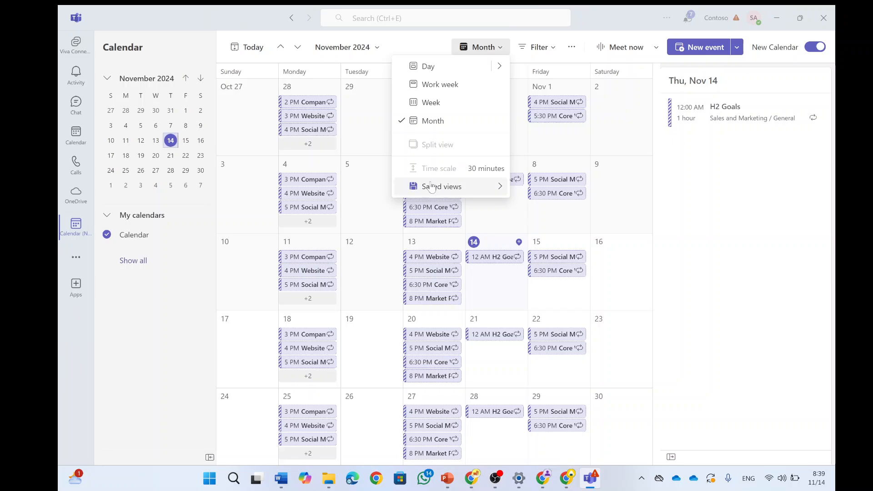
mouse_move(434, 191)
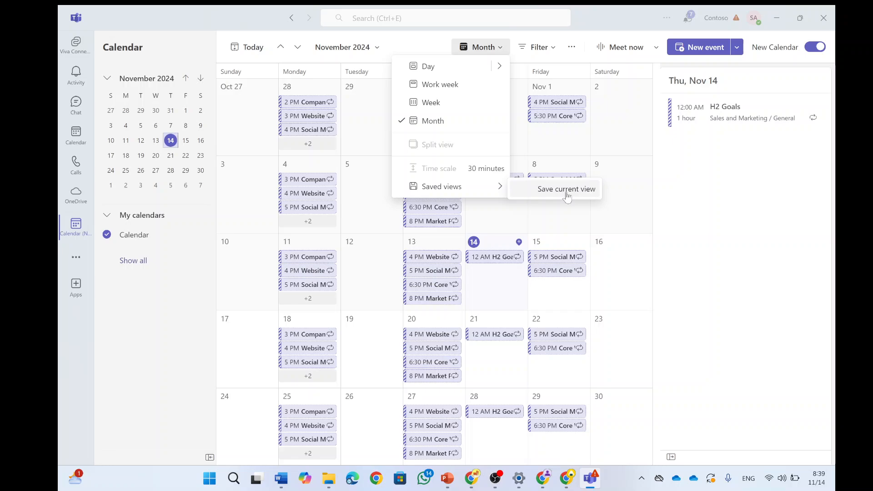
left_click(553, 48)
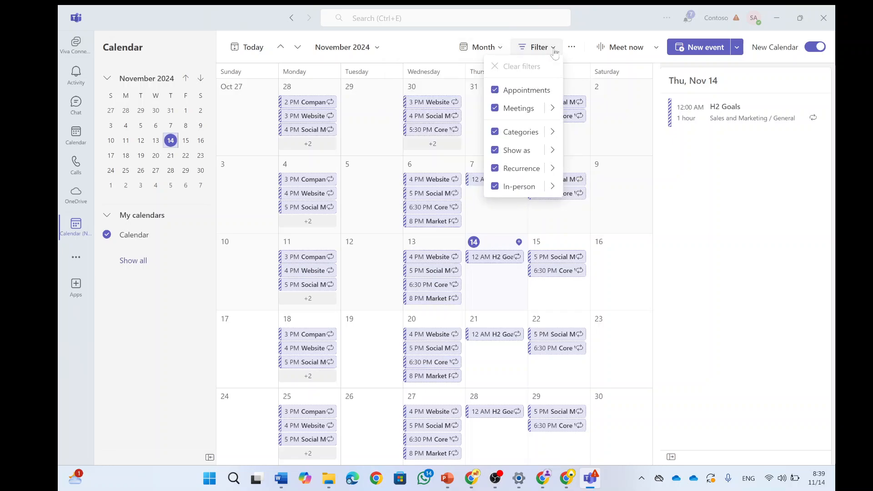
mouse_move(553, 109)
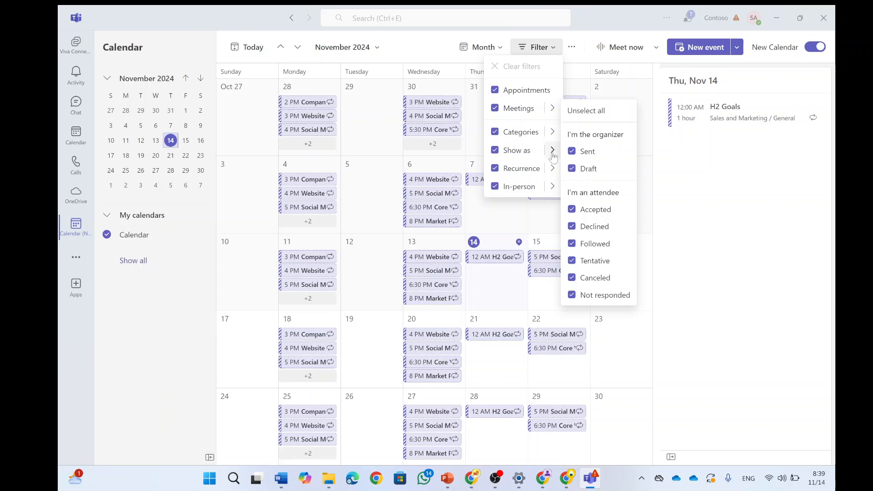
mouse_move(553, 169)
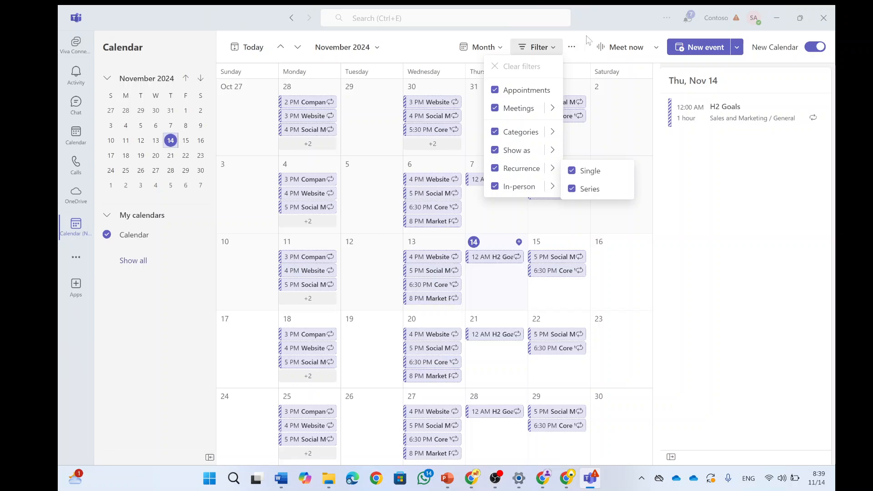
left_click(736, 50)
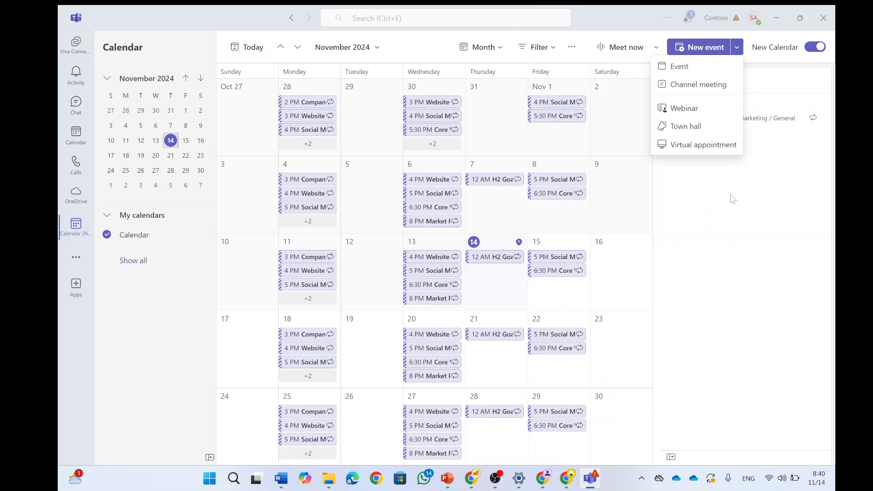
left_click(730, 234)
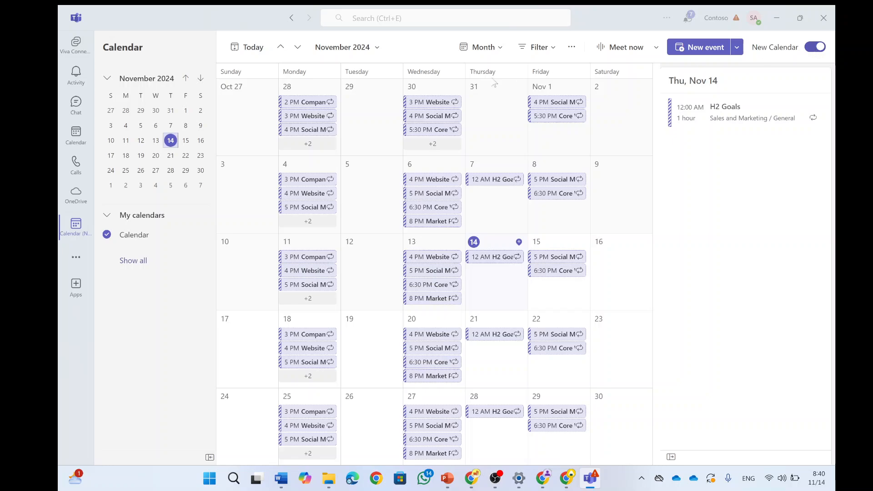
Expand the list to all calendars and overlay the hello and U.S. Sales group calendars.
left_click(108, 216)
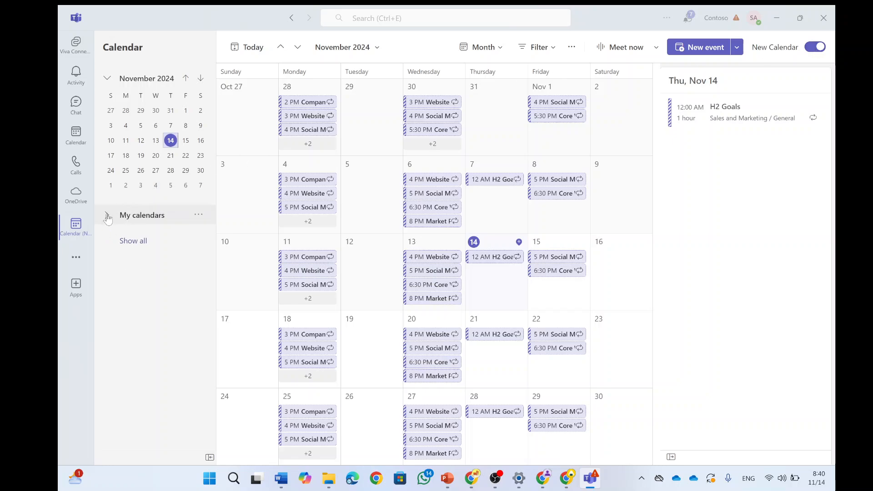
left_click(108, 217)
left_click(134, 257)
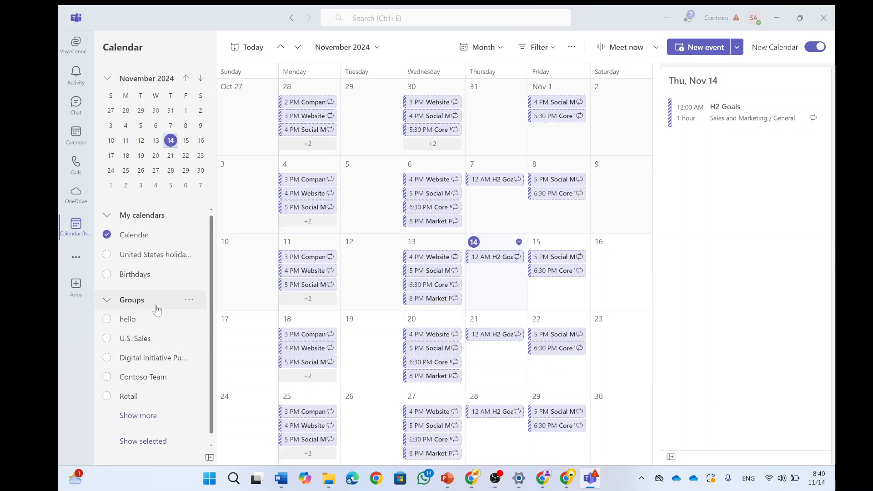
left_click(108, 319)
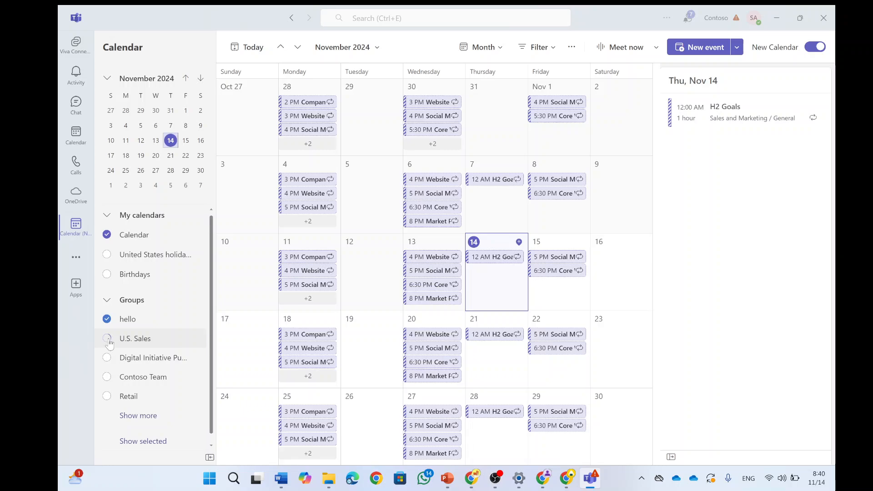
left_click(107, 339)
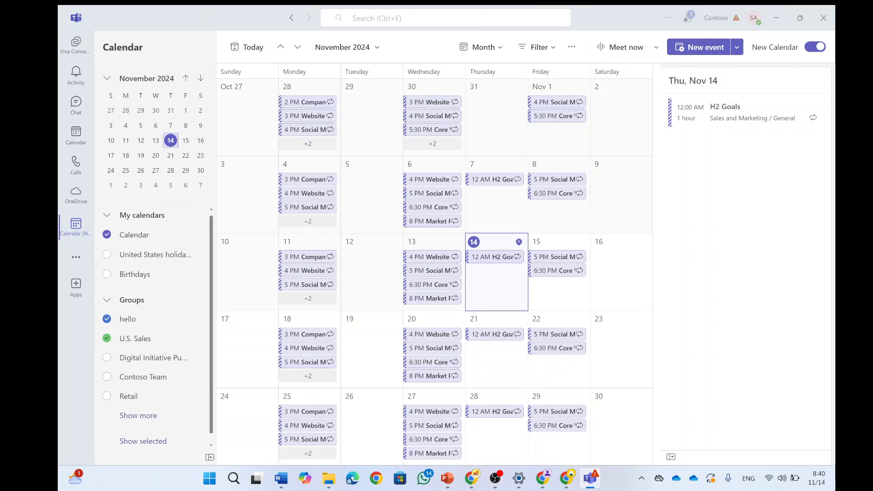
Switch the calendar to Week view, and limit the calendar list to selected calendars before showing all of them again.
left_click(502, 48)
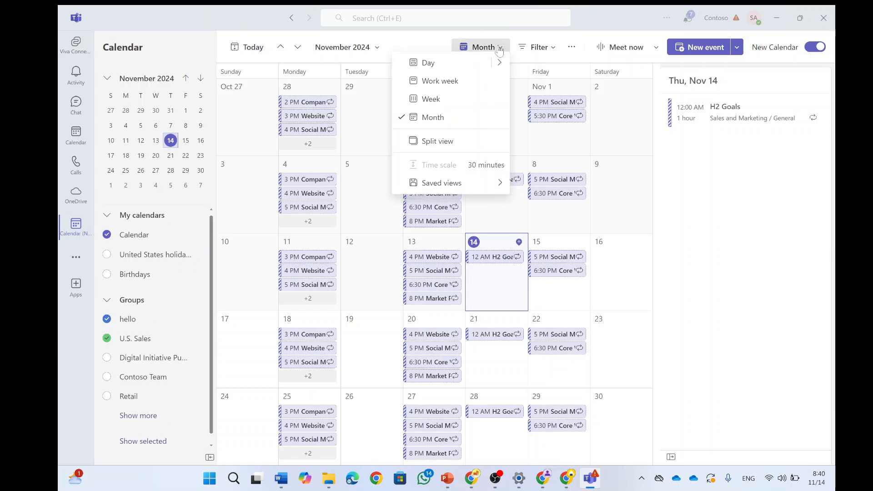
left_click(462, 103)
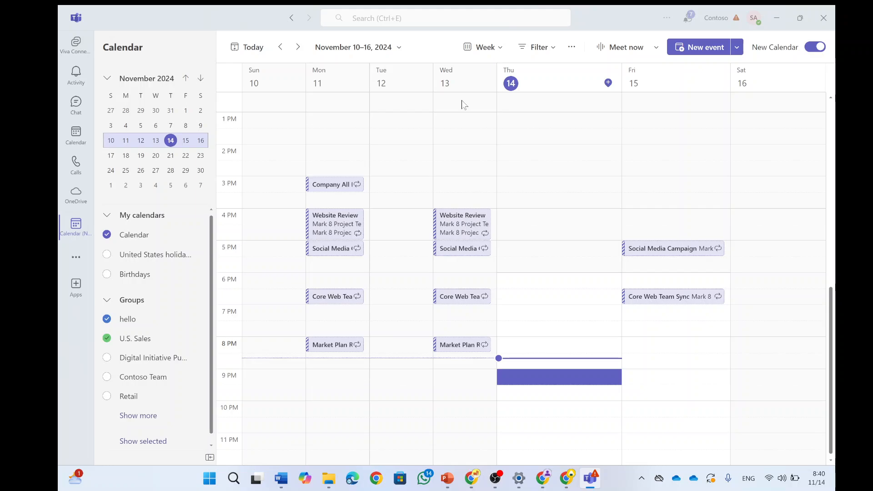
left_click(138, 443)
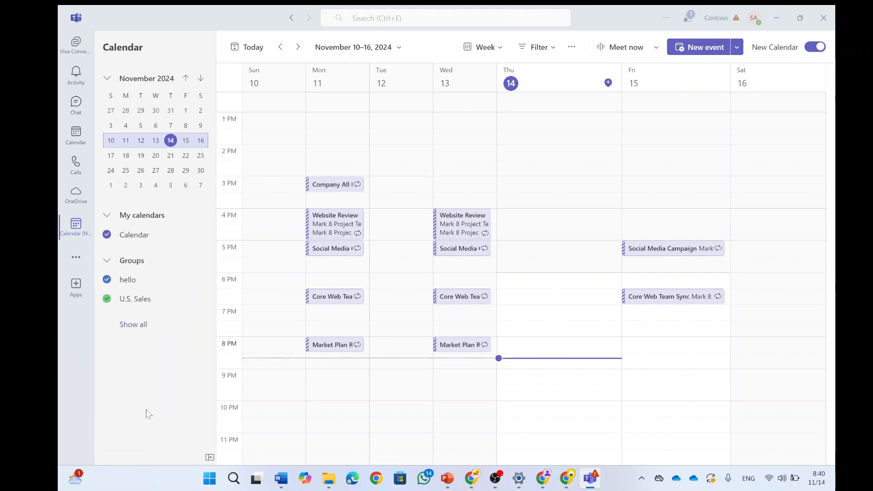
left_click(133, 326)
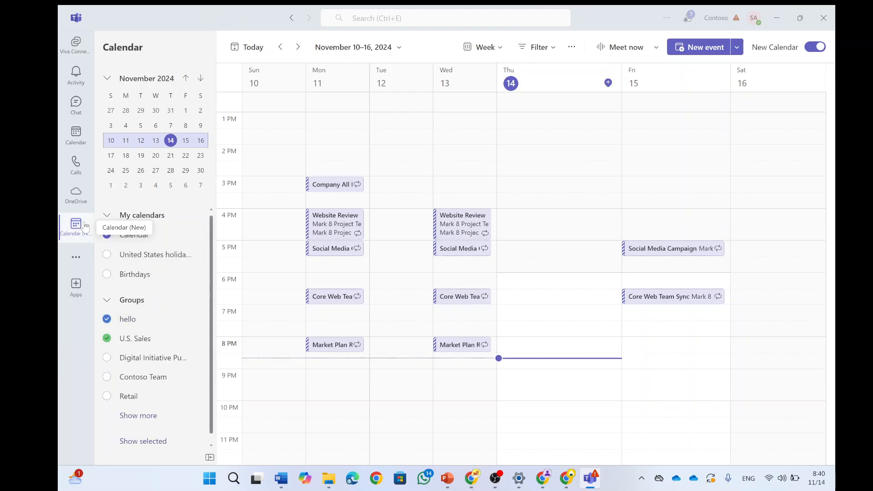